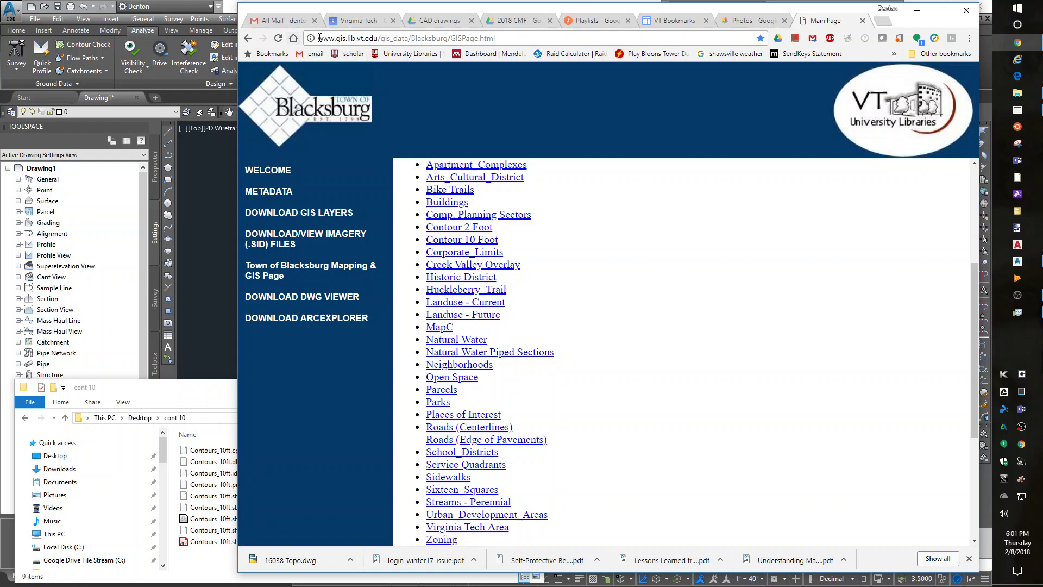
# - Review the Blacksburg GIS download page address and the cont 10 shapefile folder, and switch to AutoCAD Civil 3D
pyautogui.moveTo(318, 38); pyautogui.dragTo(509, 37)
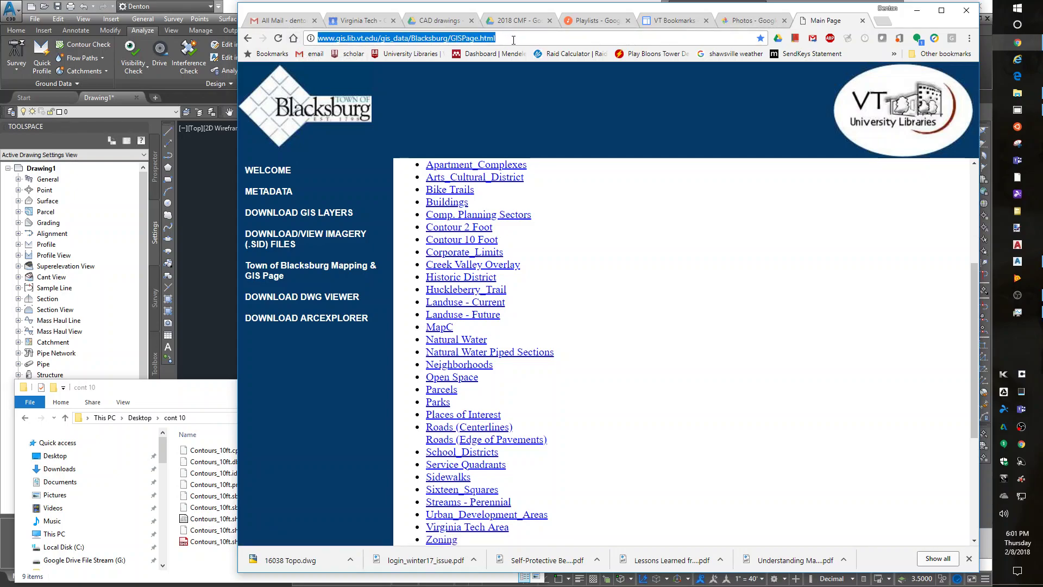
pyautogui.click(522, 245)
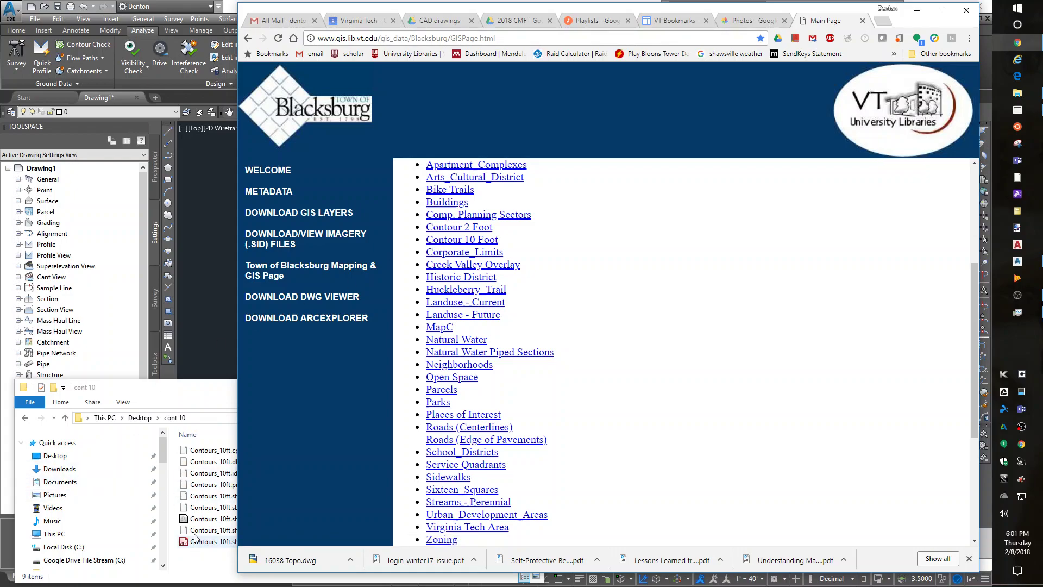
pyautogui.click(210, 392)
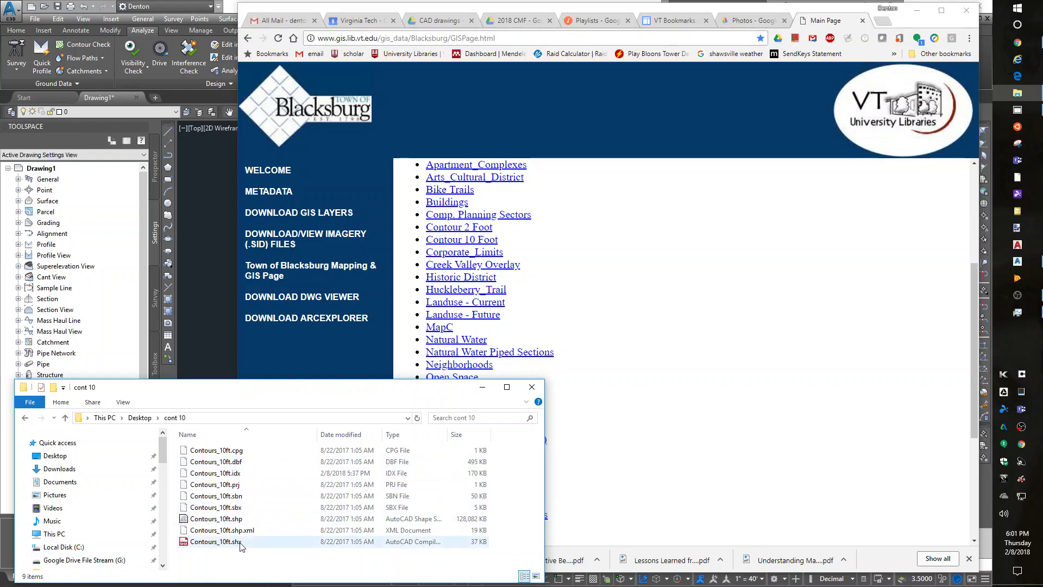
pyautogui.click(195, 335)
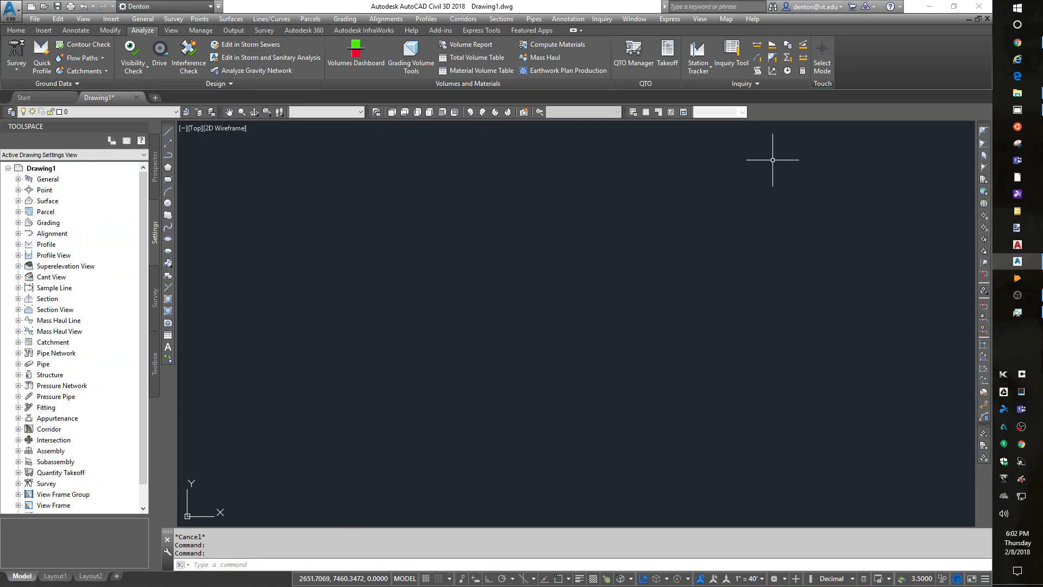
pyautogui.click(726, 19)
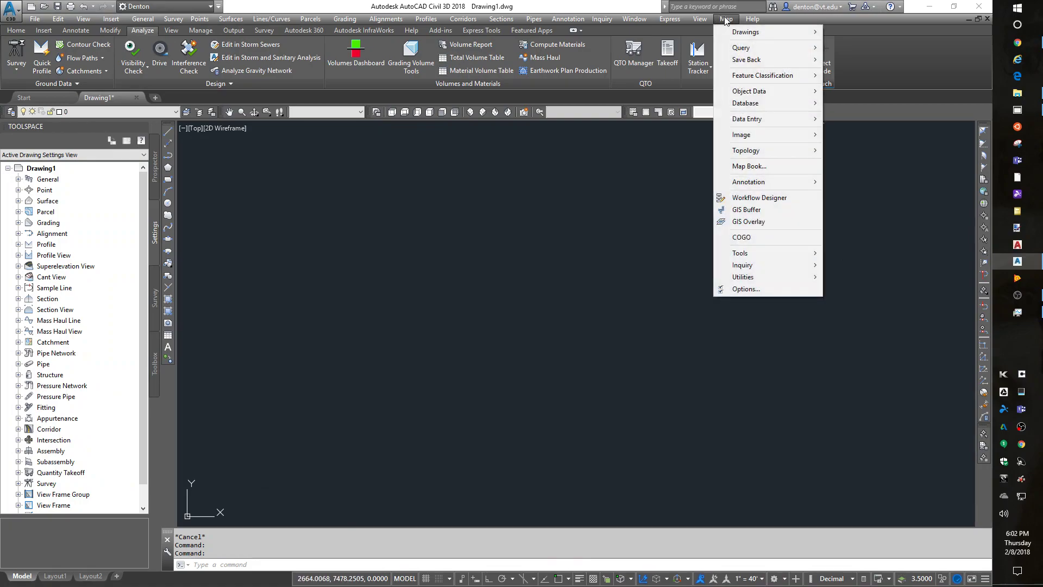
pyautogui.moveTo(756, 254)
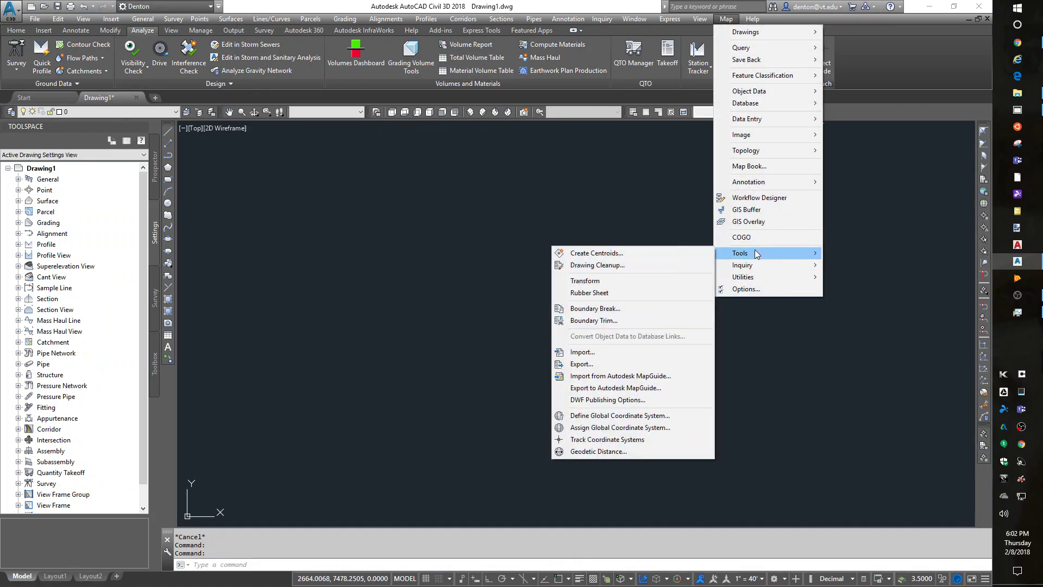
pyautogui.click(632, 352)
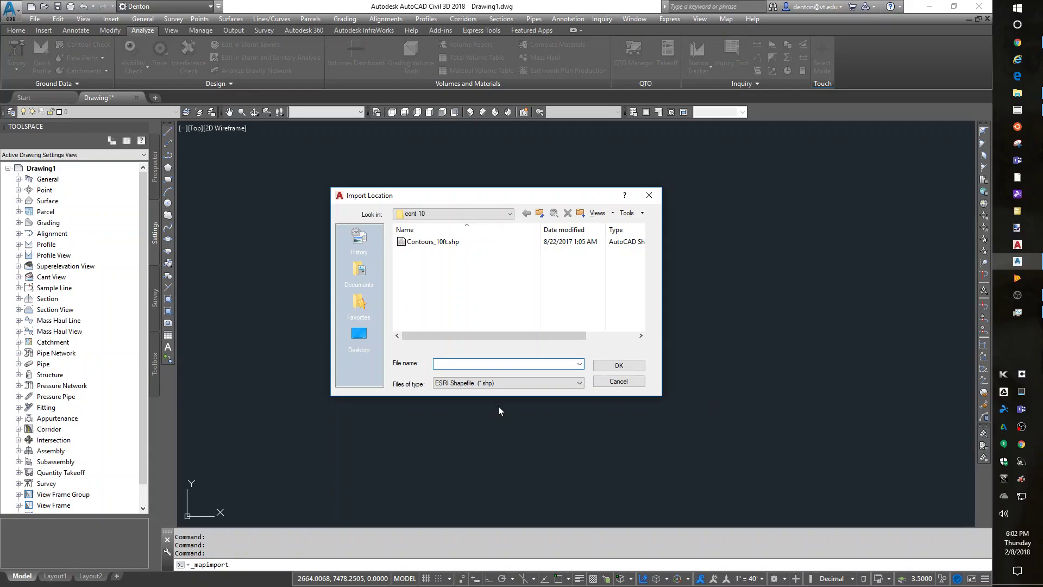
pyautogui.click(619, 381)
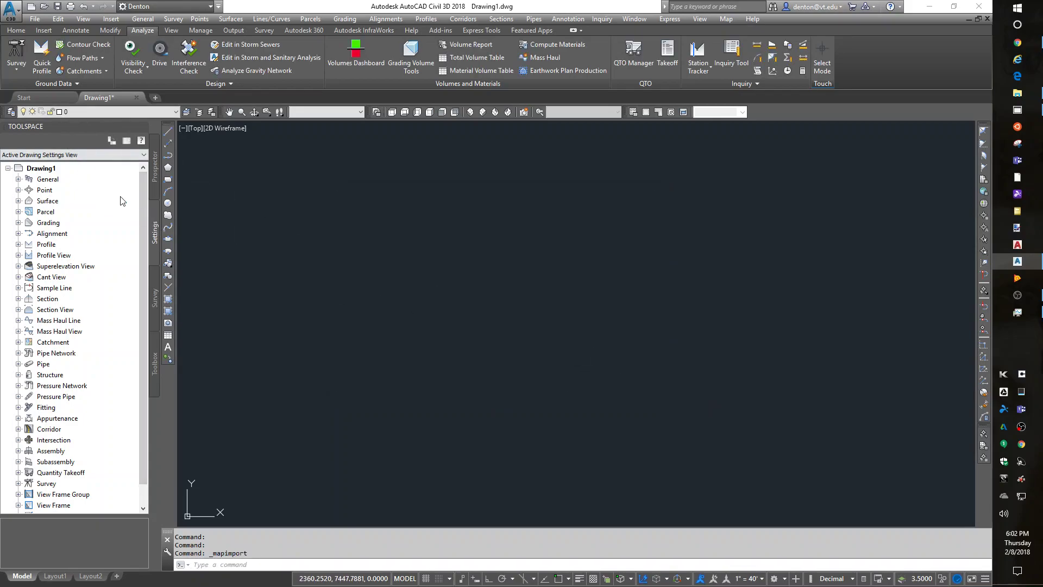
# - Set the drawing's zone category to USA, Virginia and its coordinate system to NAD83 Virginia State Planes, South Zone, US Foot
pyautogui.rightClick(52, 170)
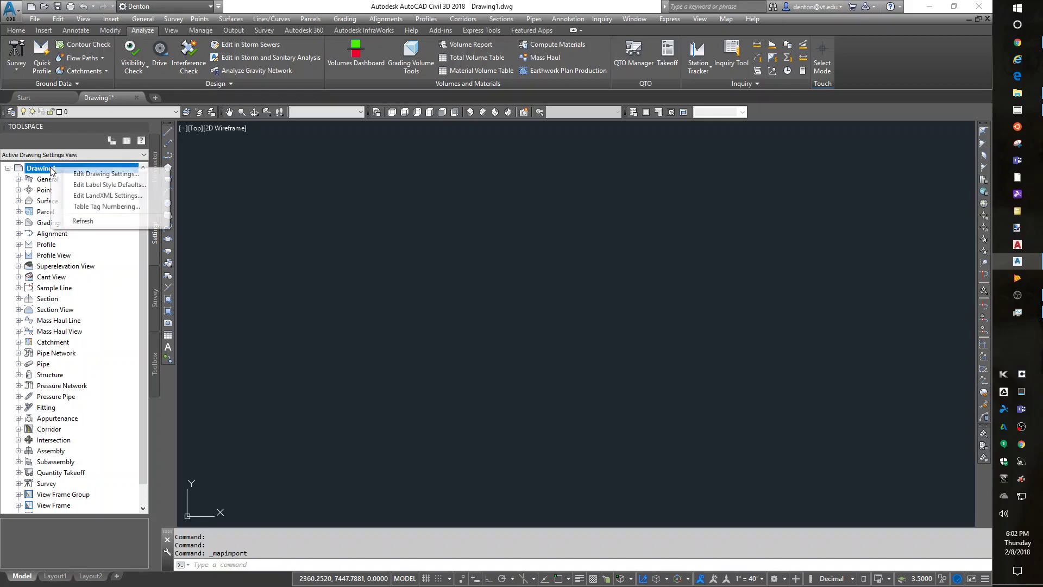
pyautogui.click(80, 172)
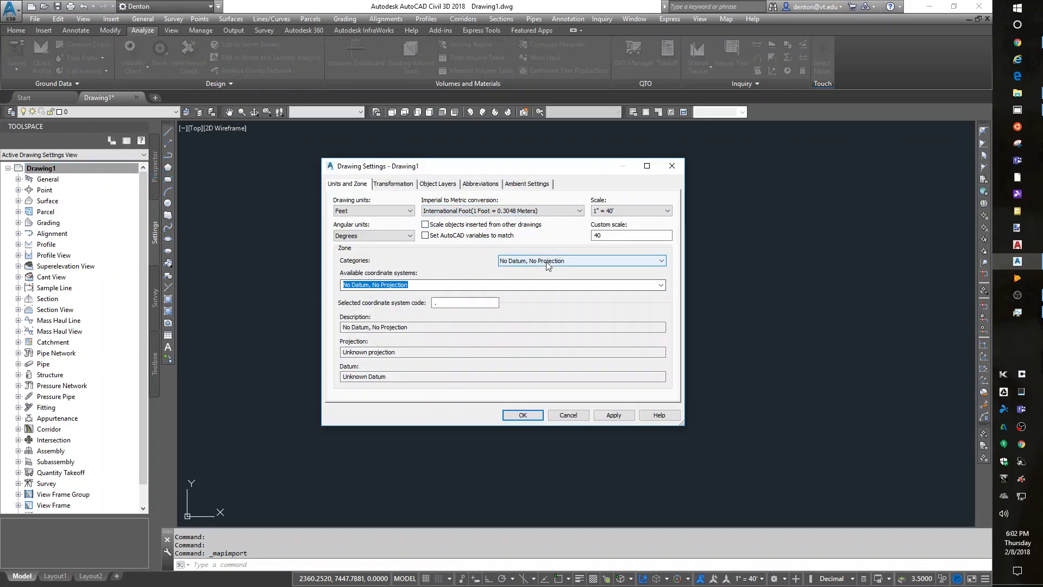
pyautogui.click(554, 262)
pyautogui.moveTo(661, 284); pyautogui.dragTo(654, 438)
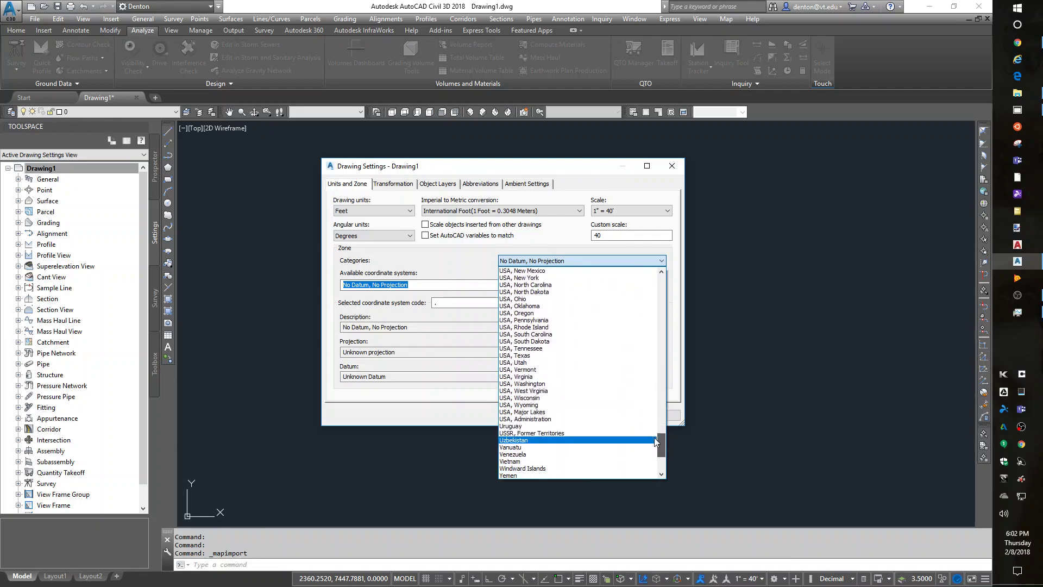
pyautogui.click(513, 377)
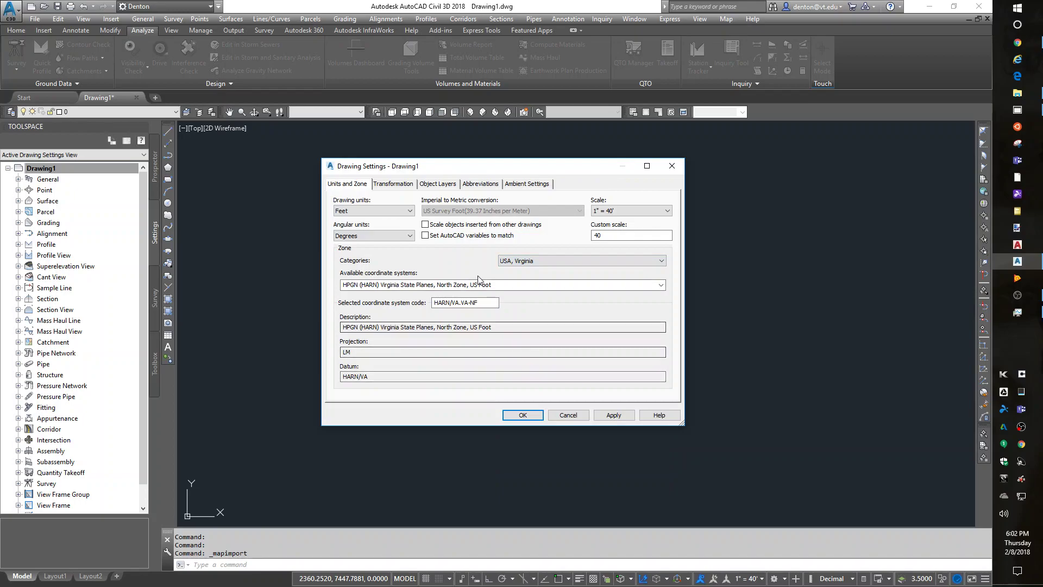
pyautogui.click(652, 283)
pyautogui.click(661, 285)
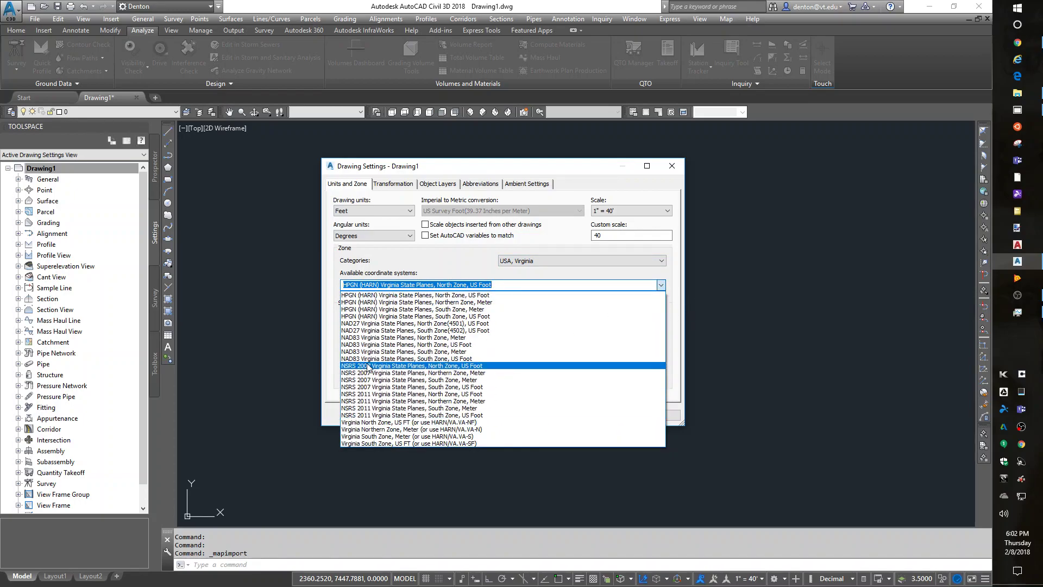
pyautogui.click(380, 359)
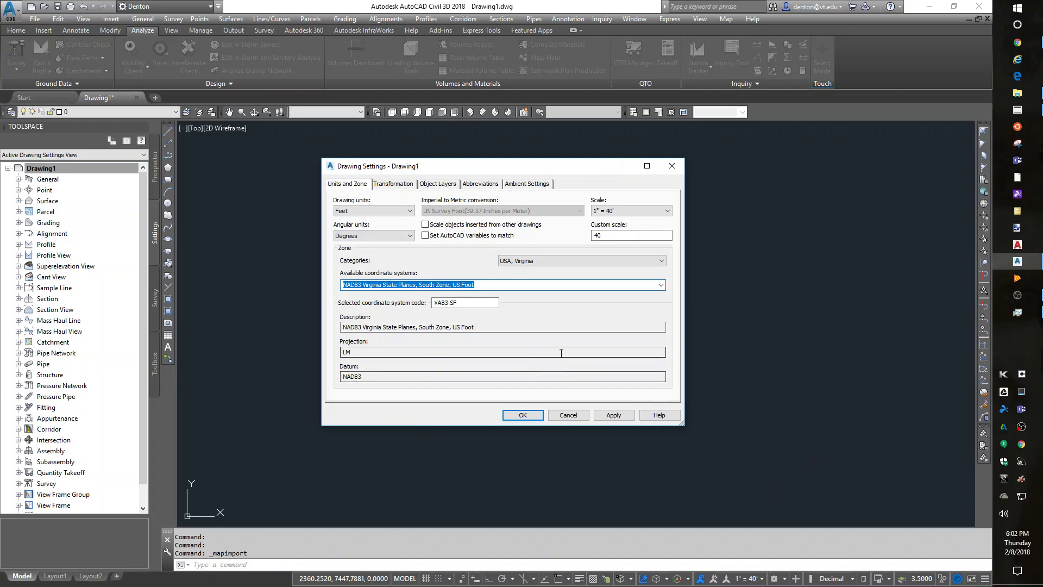
pyautogui.click(518, 414)
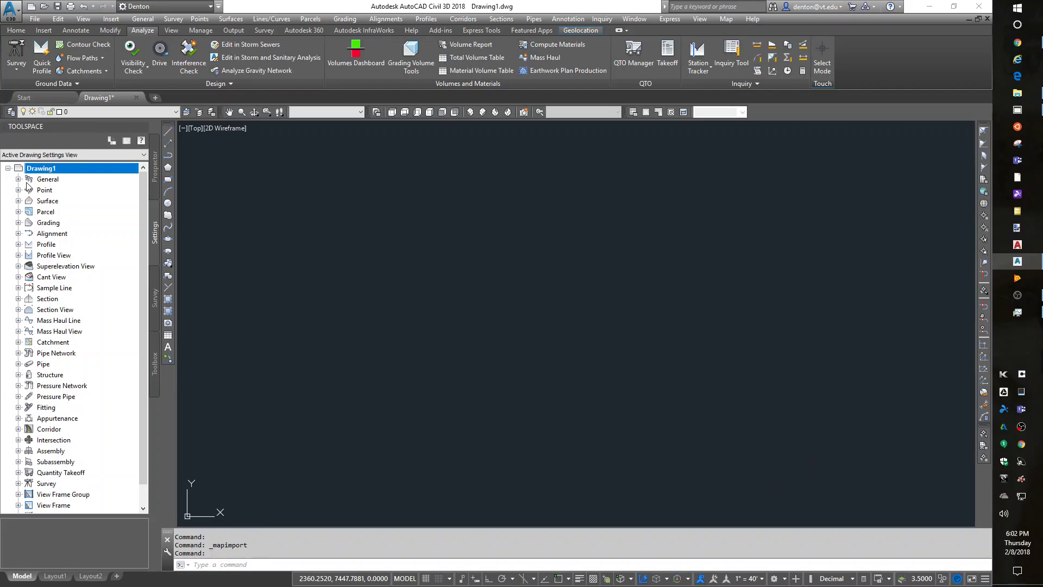
# - Start a map import of the ESRI shapefile Contours_10ft.shp from the cont 10 folder
pyautogui.click(726, 19)
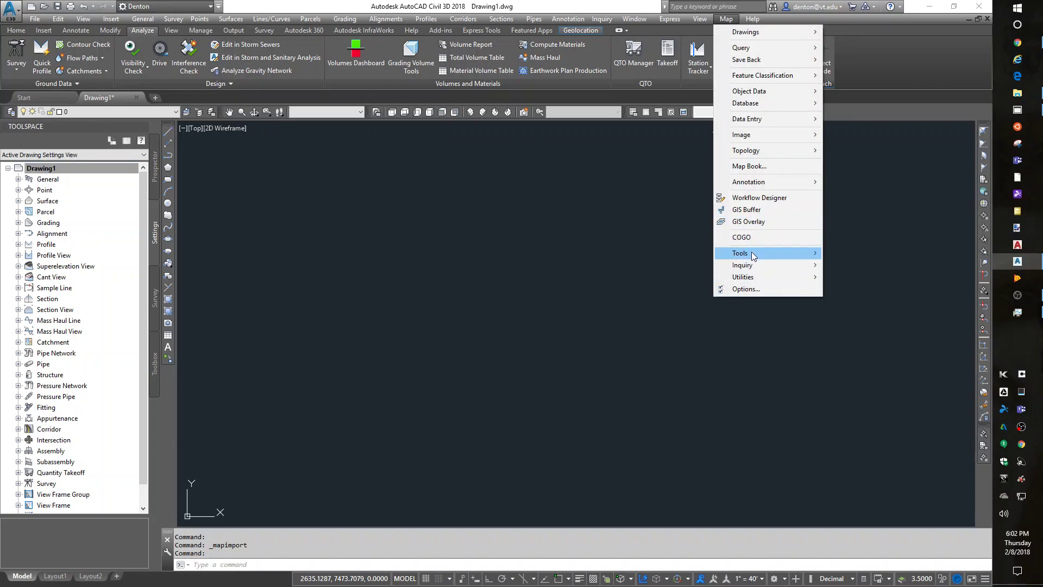
pyautogui.moveTo(755, 256)
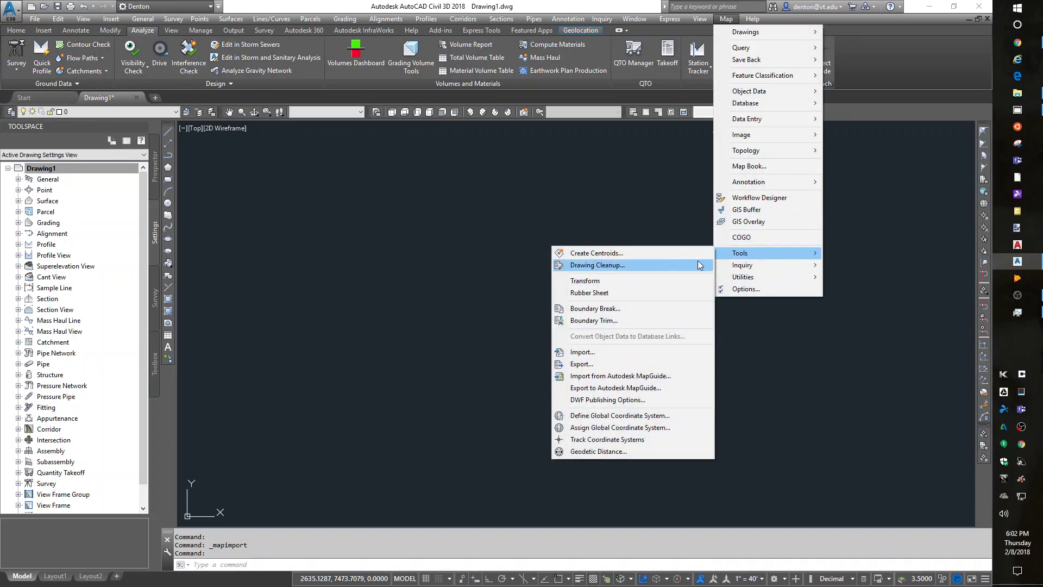
pyautogui.click(602, 353)
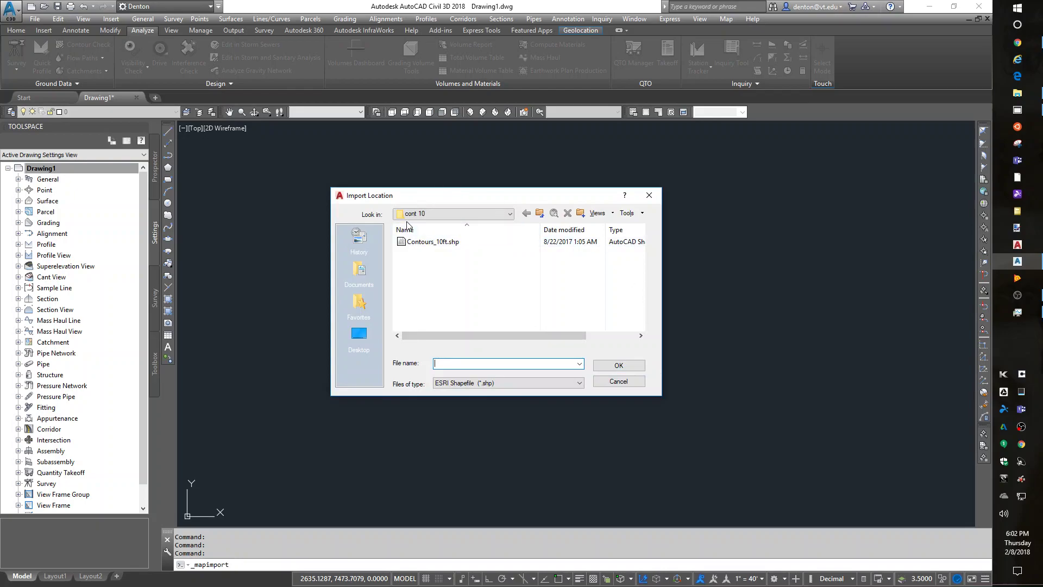
pyautogui.click(429, 242)
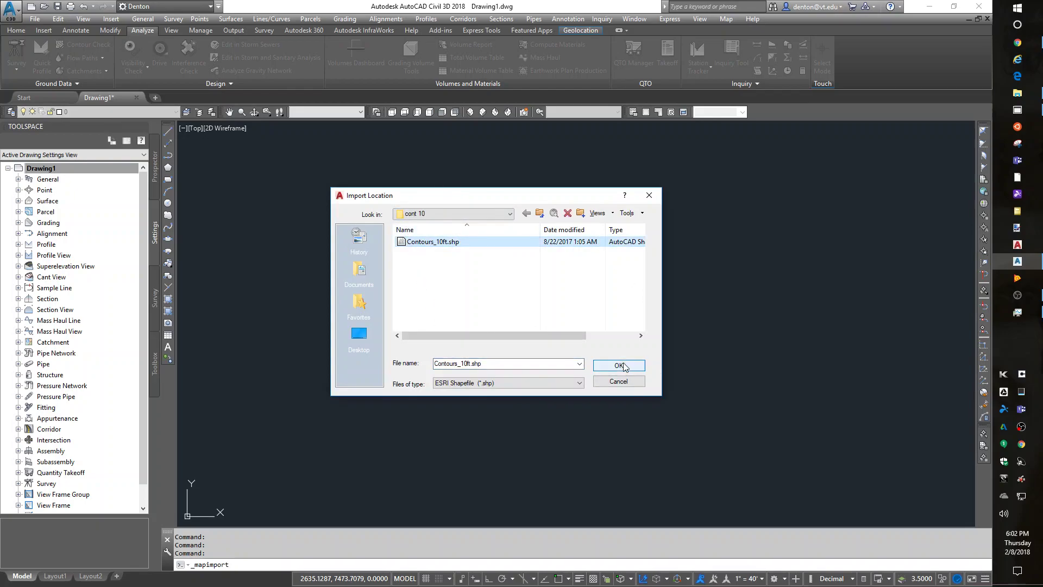
pyautogui.click(538, 384)
pyautogui.click(539, 384)
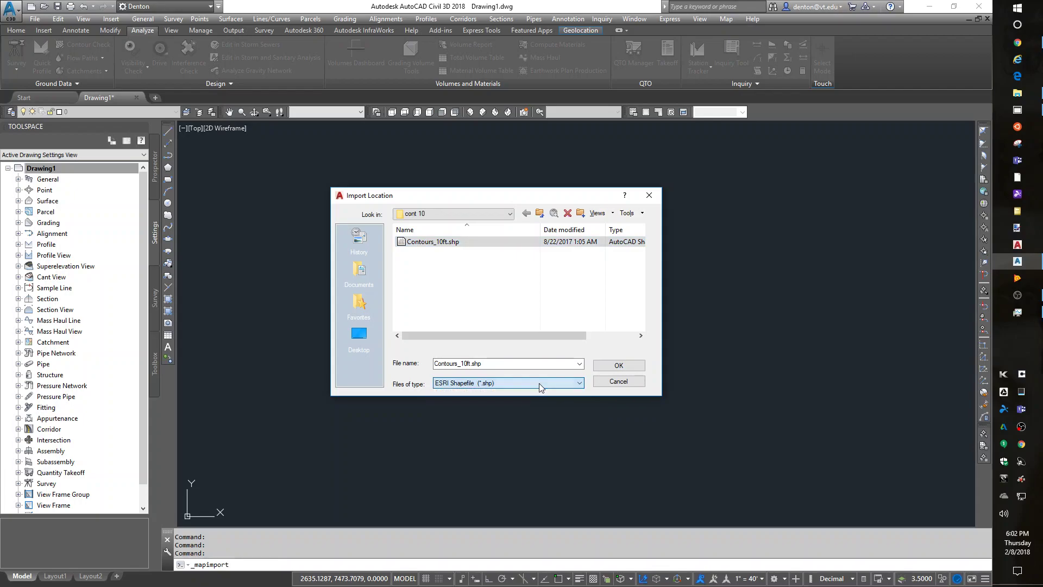
pyautogui.click(630, 369)
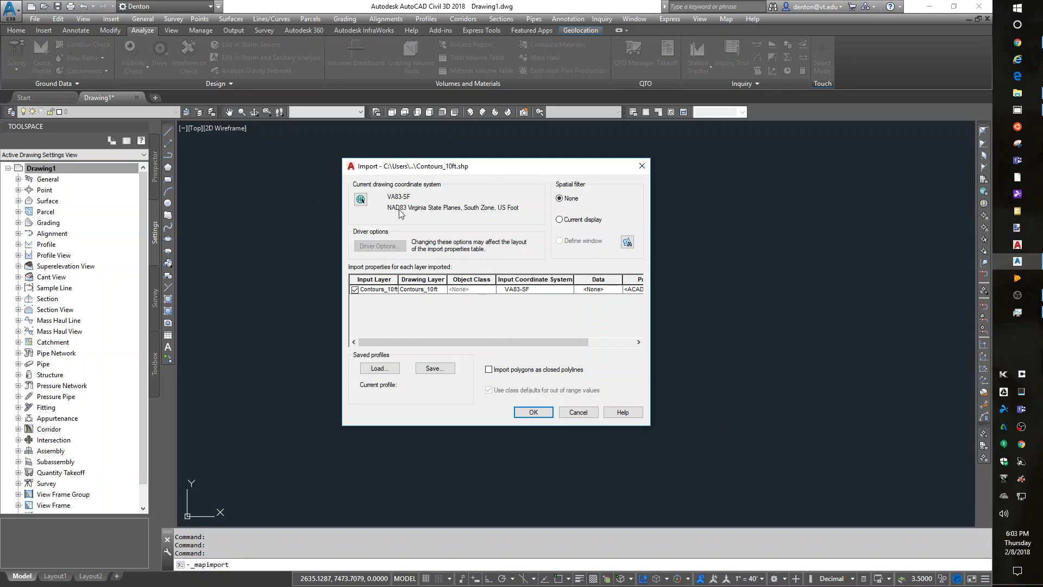
# - Import the contour layer with its attributes as object data in the Contours_10ft table, keeping all input fields selected
pyautogui.moveTo(534, 172); pyautogui.dragTo(692, 194)
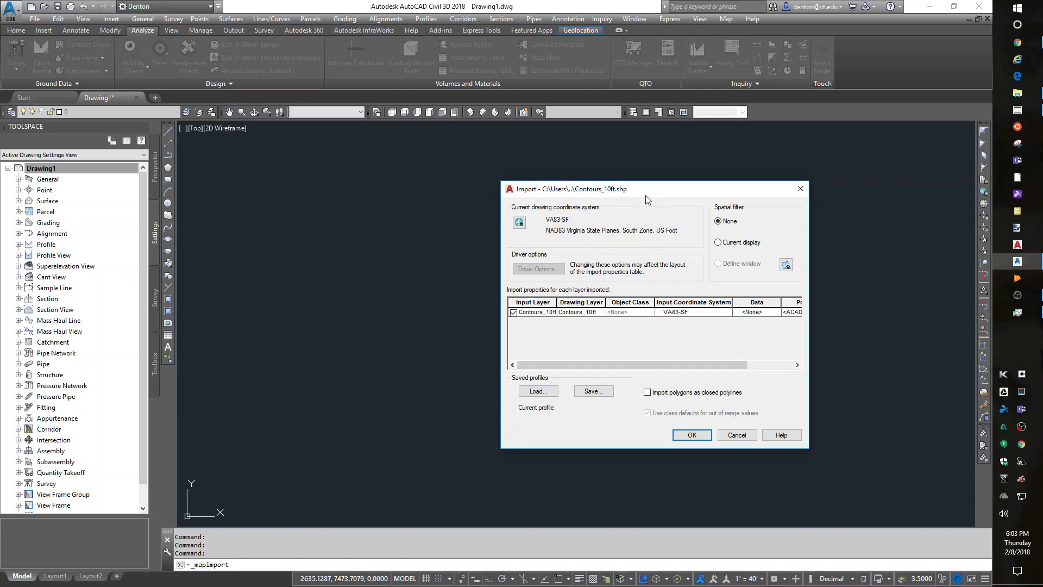
pyautogui.click(762, 313)
pyautogui.click(776, 313)
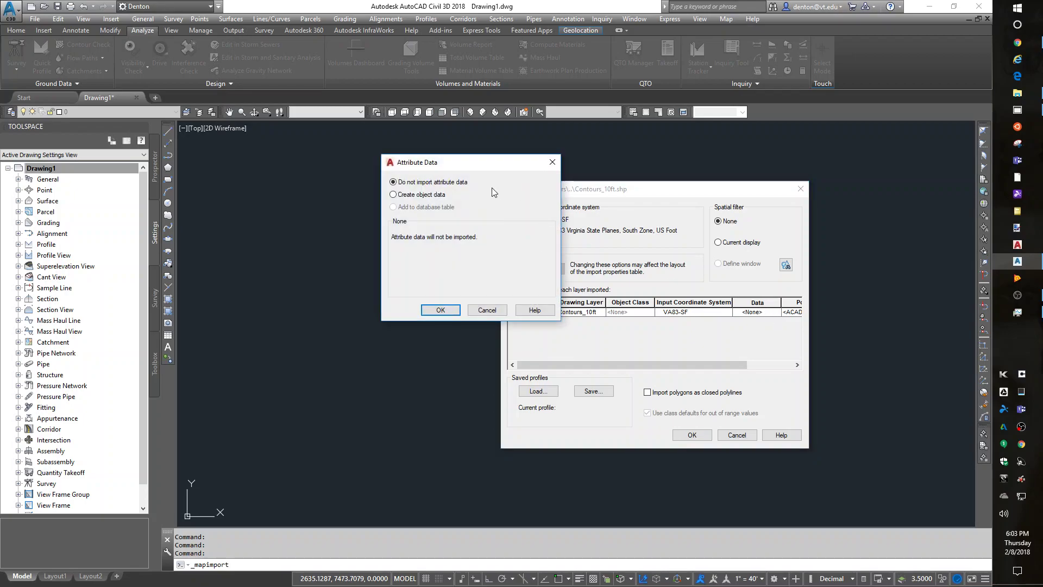
pyautogui.click(397, 194)
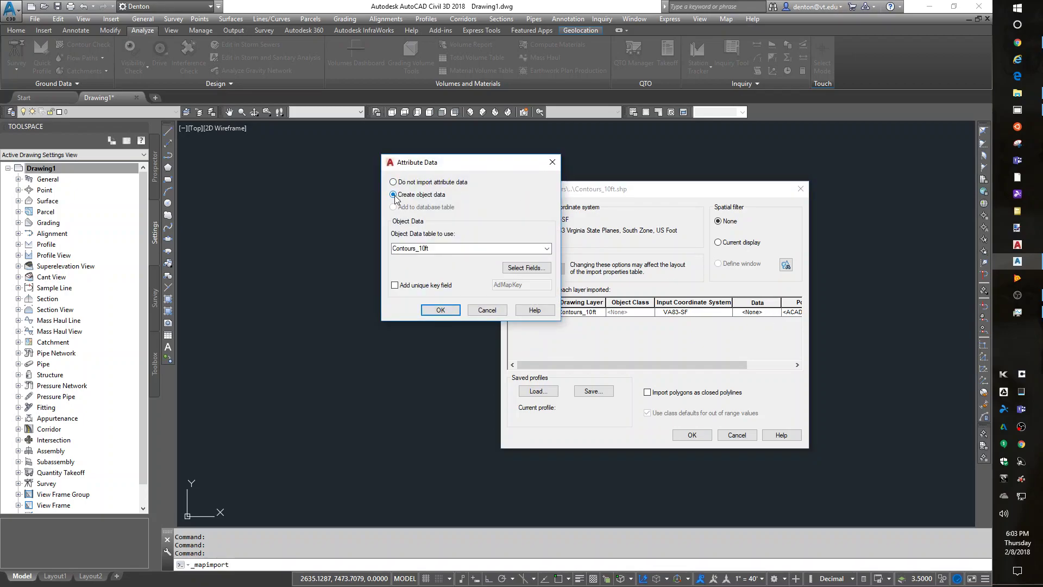
pyautogui.click(526, 268)
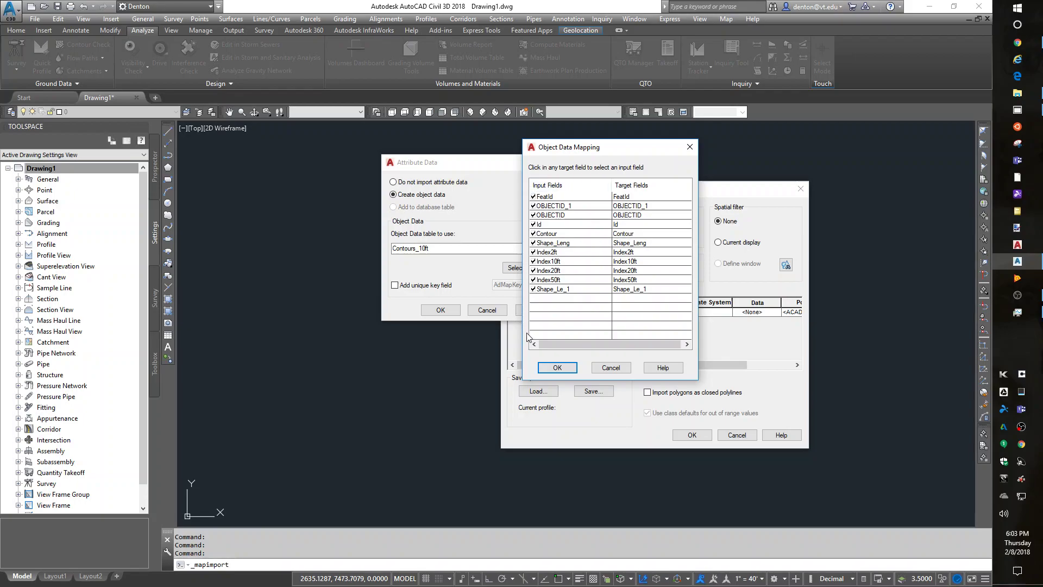
pyautogui.click(558, 368)
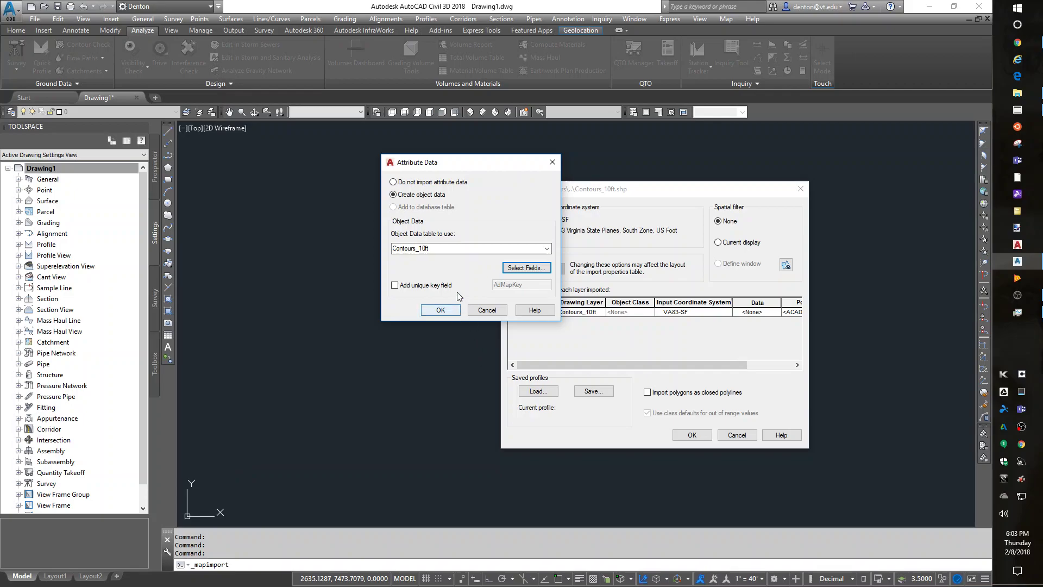
pyautogui.click(441, 310)
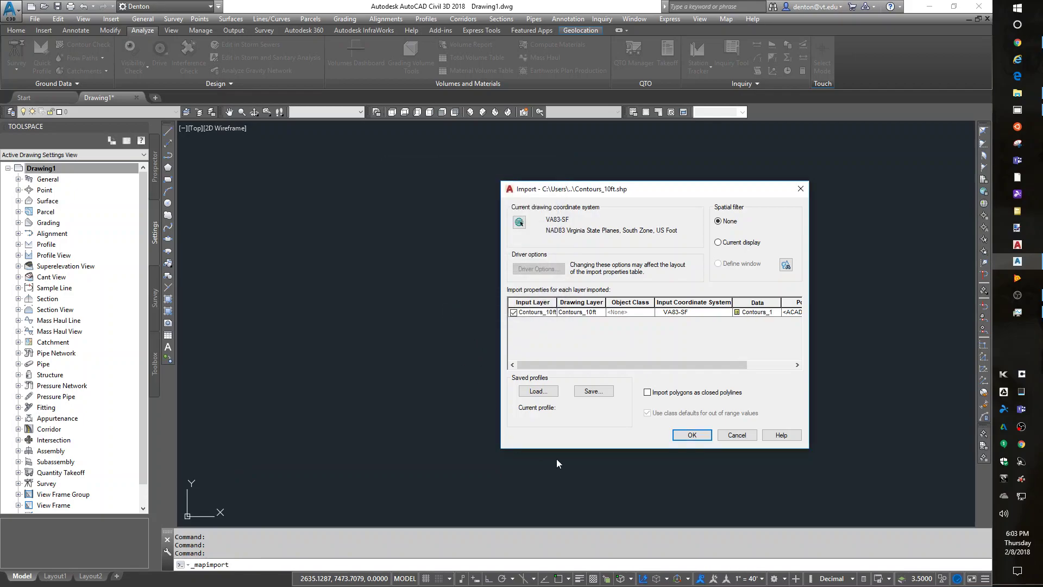
pyautogui.click(691, 435)
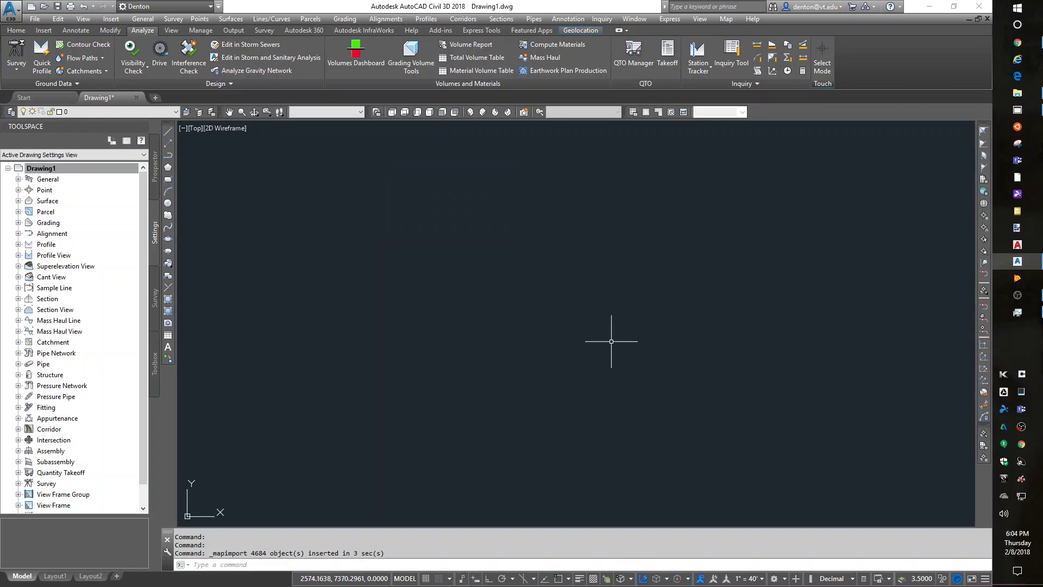
# - Zoom to the drawing extents to examine the full set of imported contours
pyautogui.write('z')
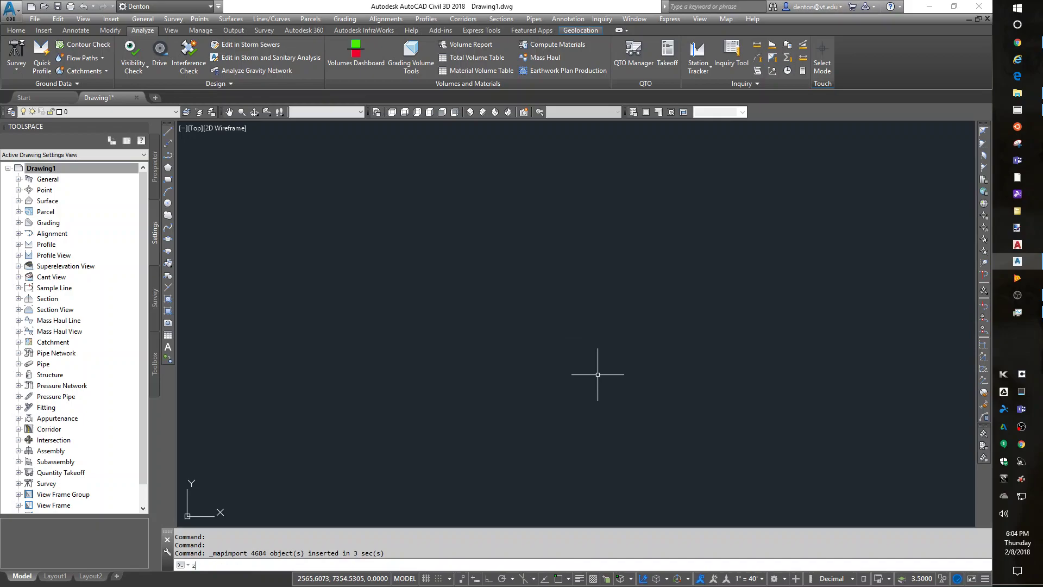
pyautogui.press('Return')
pyautogui.write('z')
pyautogui.press('Return')
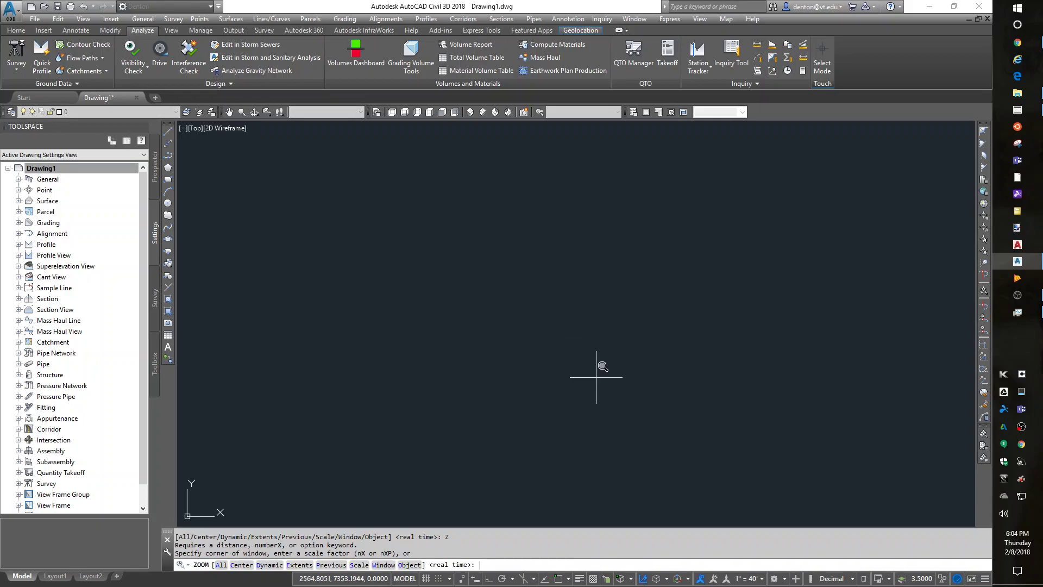
pyautogui.write('e')
pyautogui.press('Return')
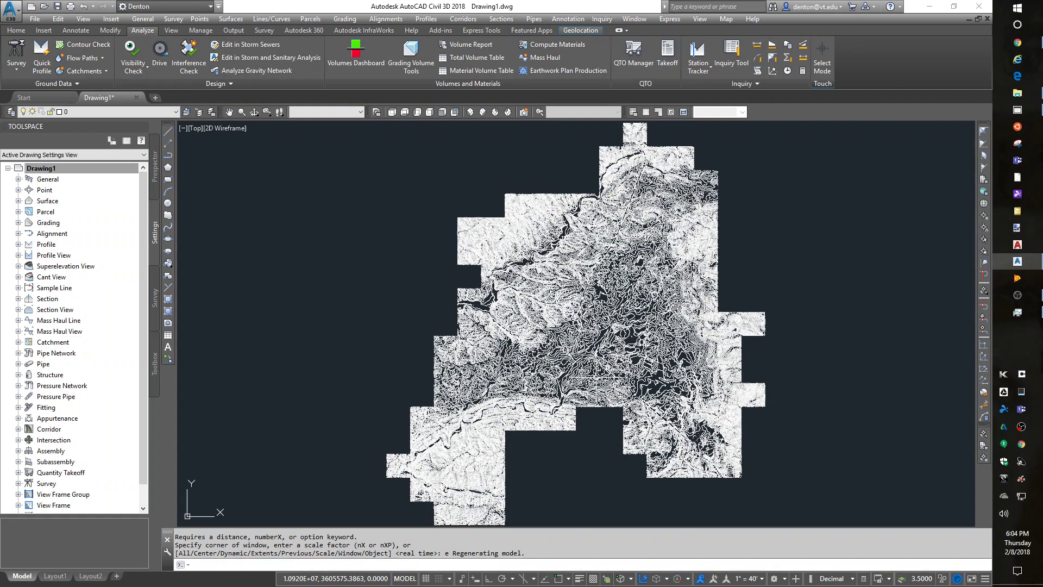
# - Zoom into a small window at the southwest end of the contours and list one contour polyline's properties to check its elevation
pyautogui.write('z')
pyautogui.press('Return')
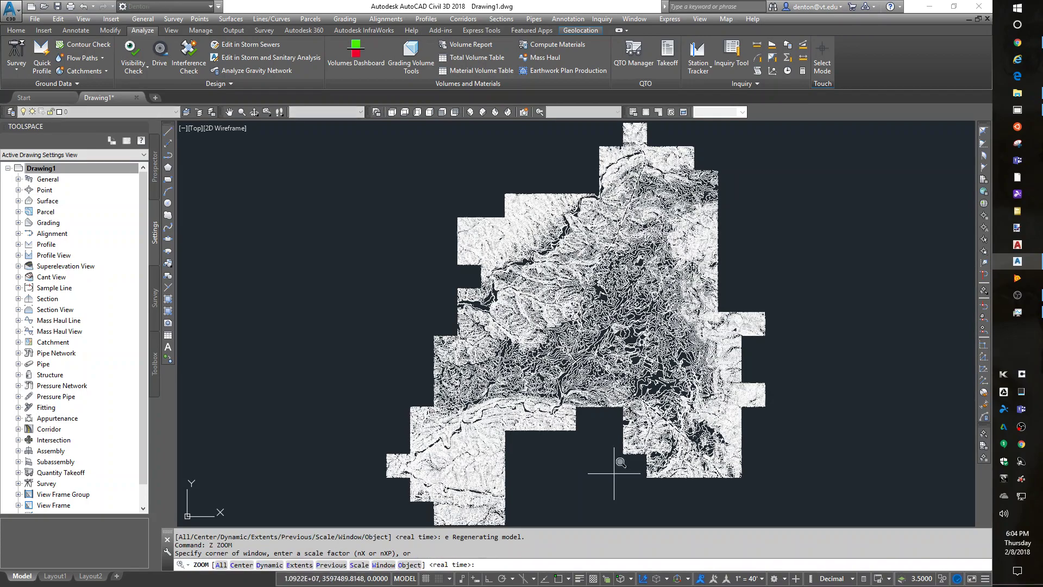
pyautogui.click(453, 441)
pyautogui.click(503, 462)
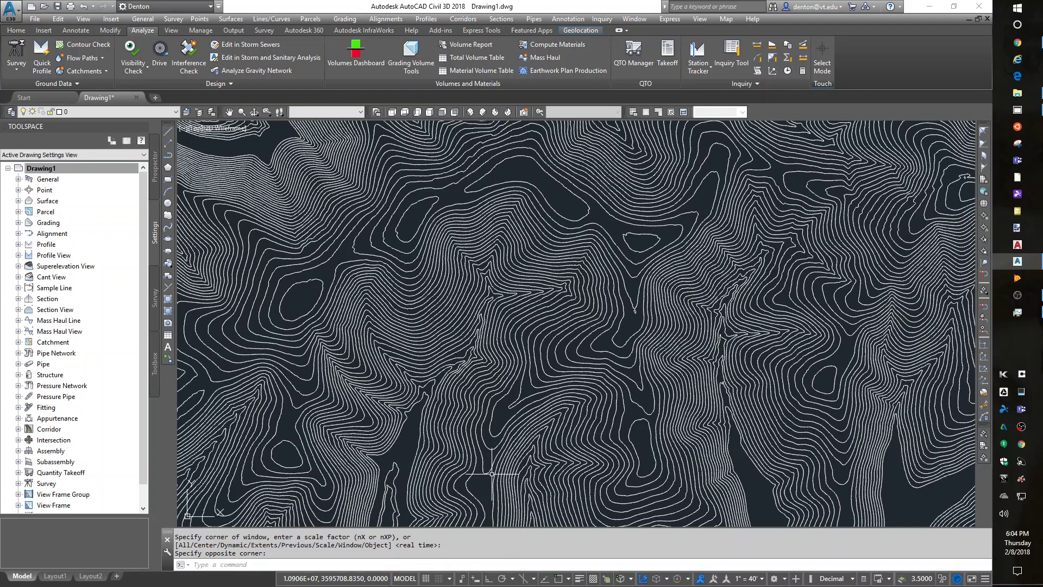
pyautogui.write('li')
pyautogui.press('Return')
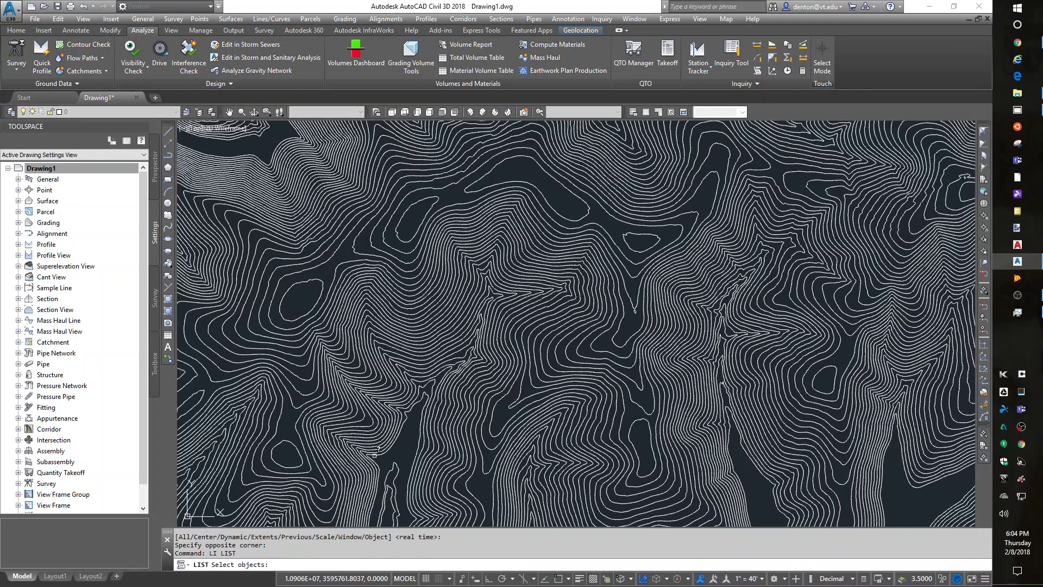
pyautogui.click(387, 448)
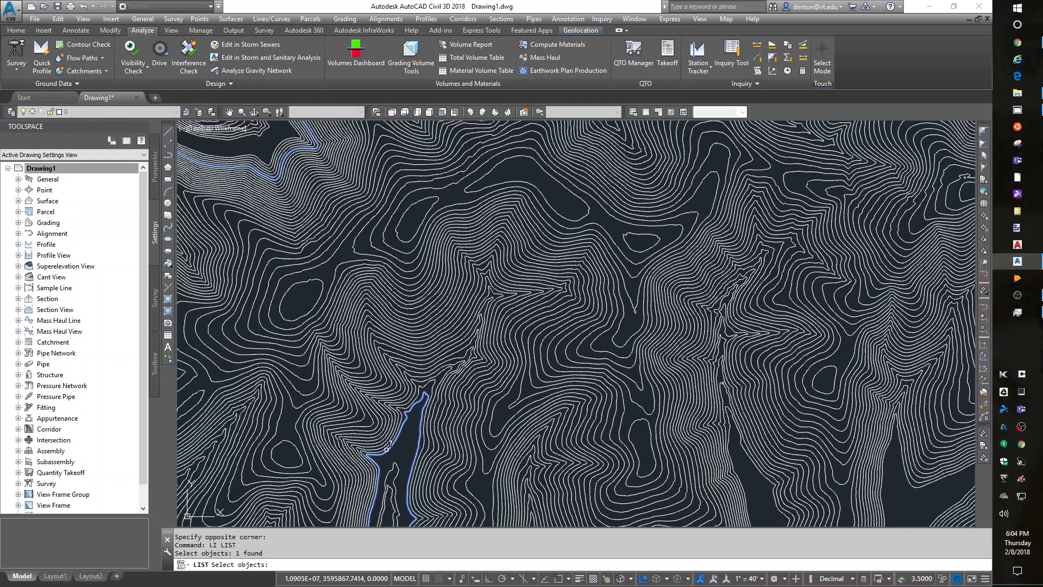
pyautogui.press('Return')
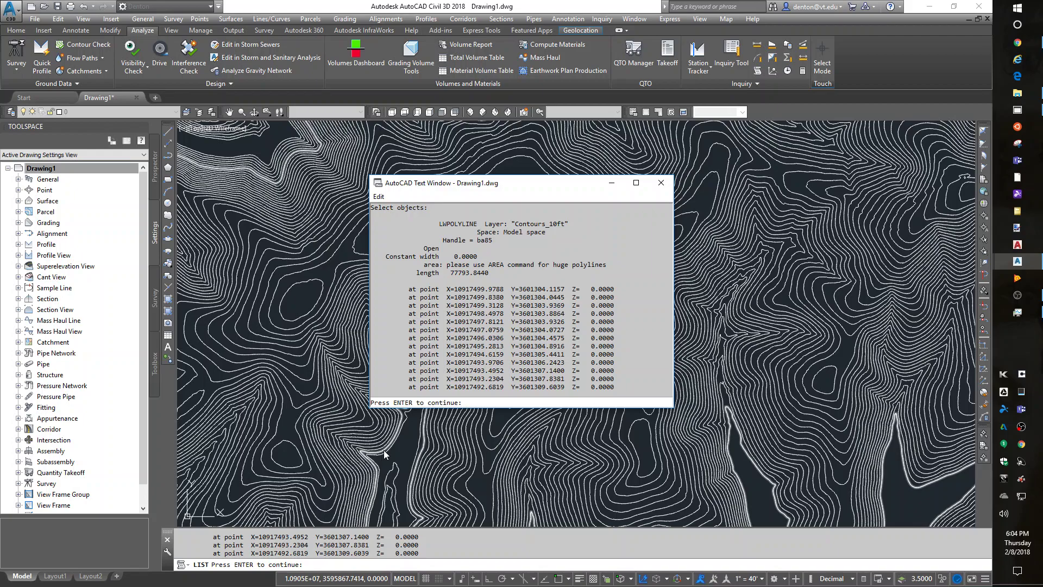
pyautogui.press('Return')
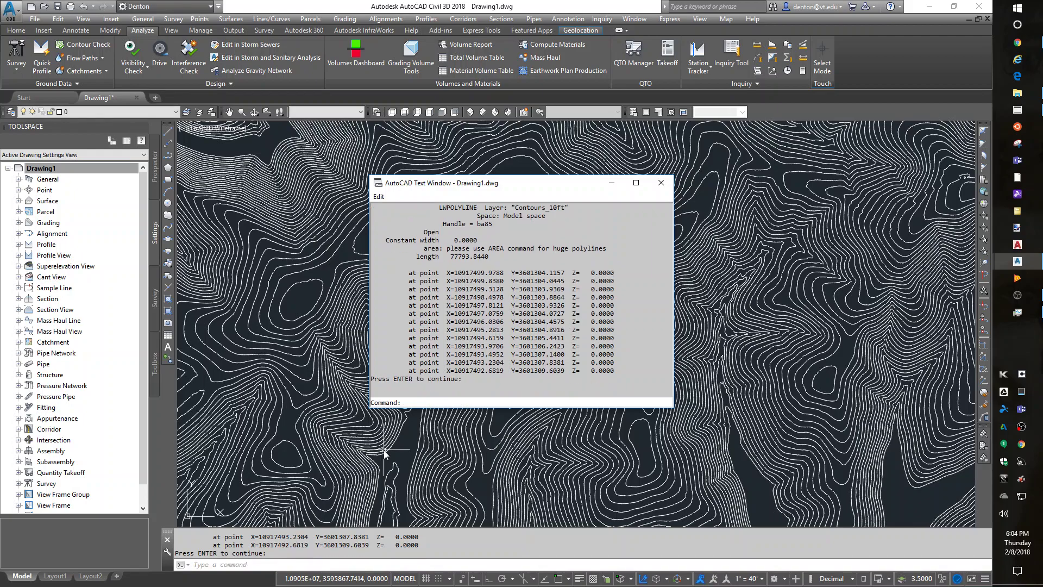
pyautogui.press('F2')
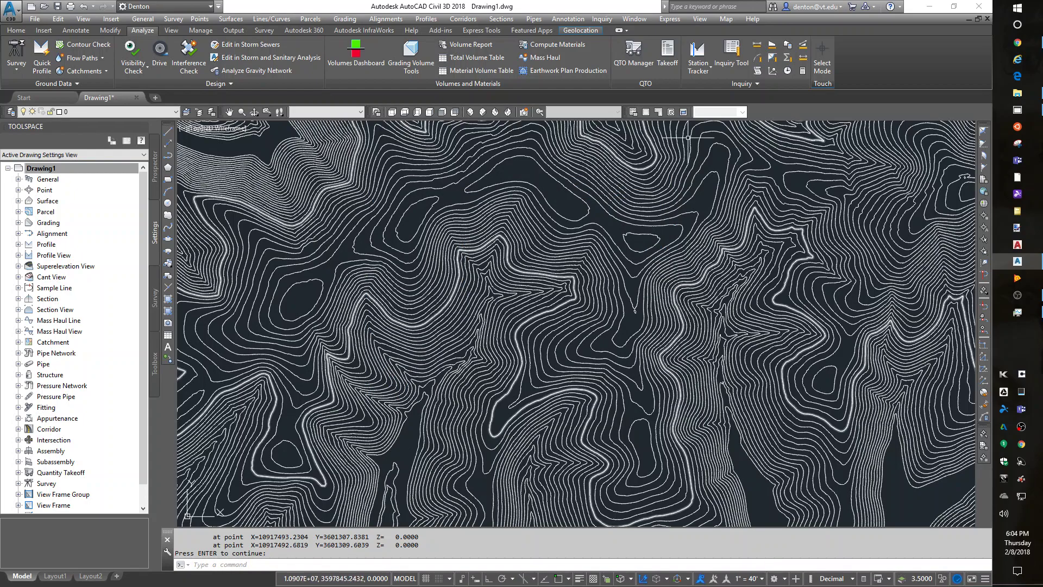
# - Inspect the object data of the small closed contour near the upper middle, checking its Contour field without changing anything
pyautogui.click(723, 19)
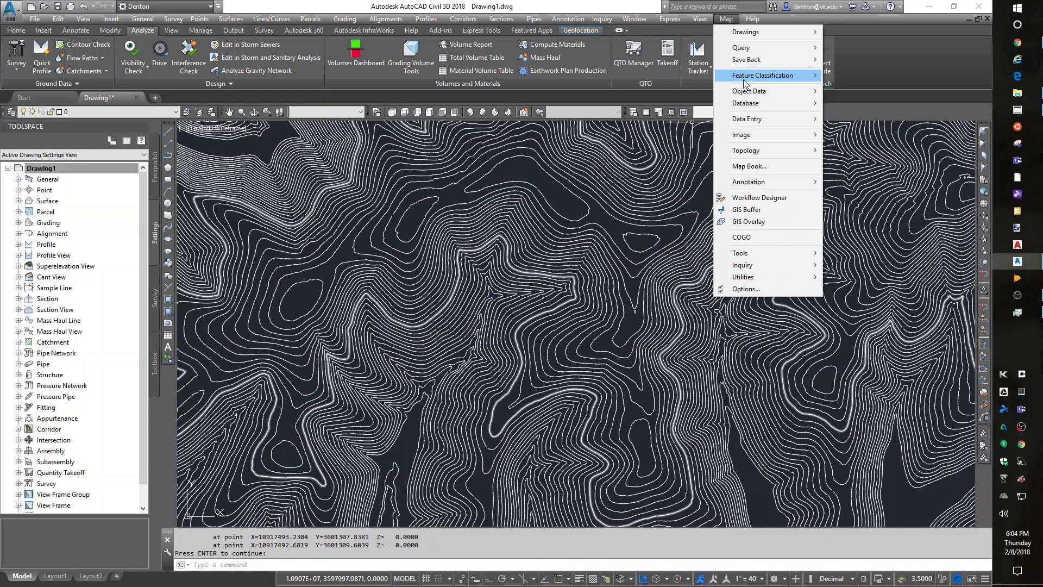
pyautogui.moveTo(740, 92)
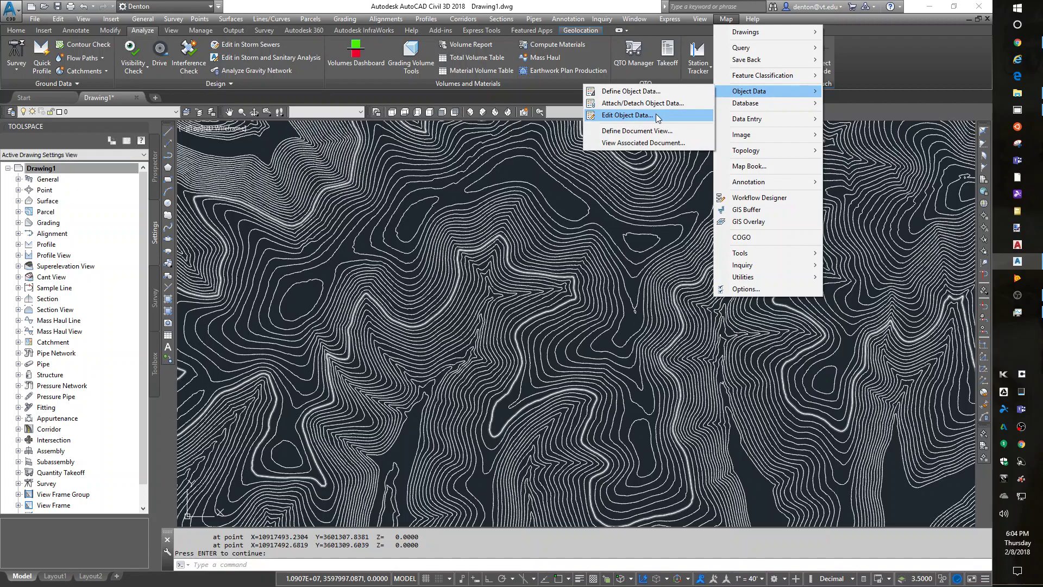
pyautogui.click(628, 116)
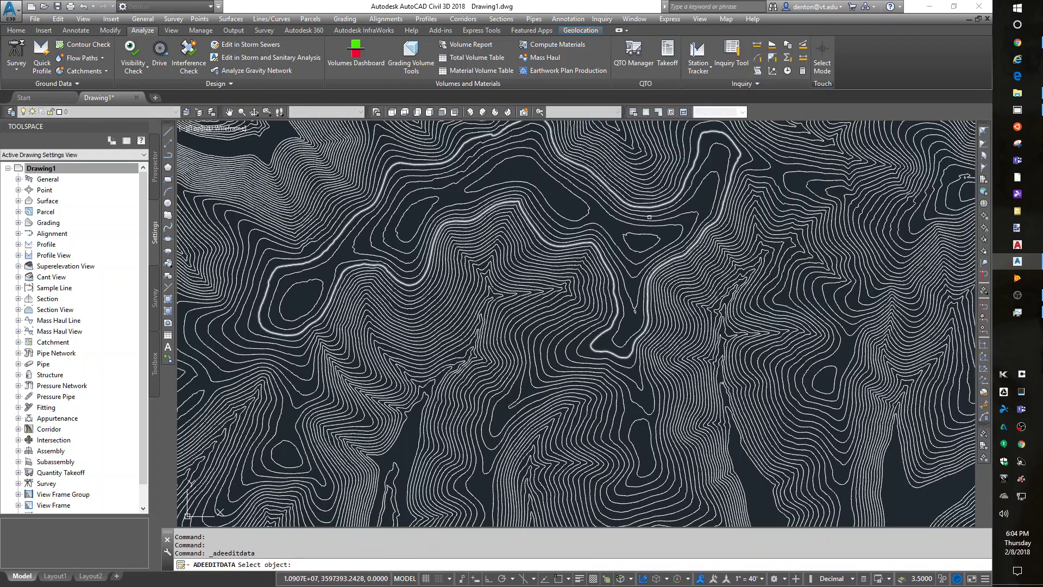
pyautogui.click(640, 234)
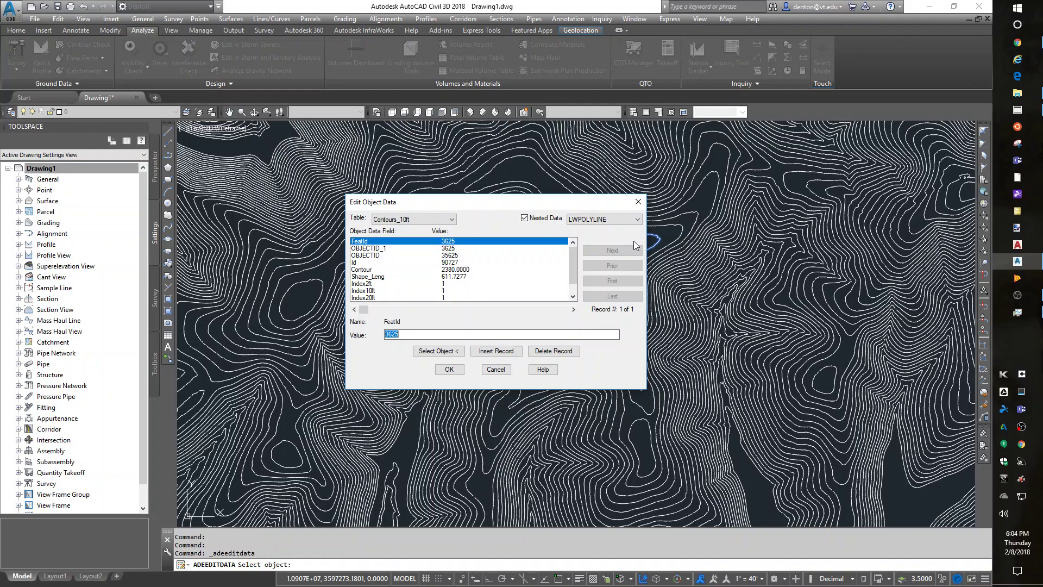
pyautogui.click(354, 270)
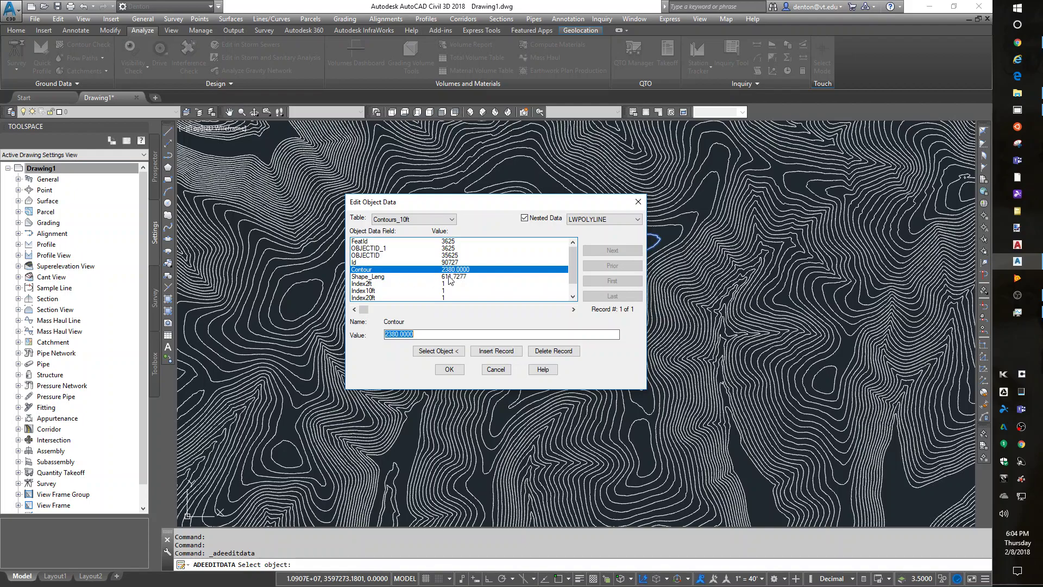
pyautogui.click(496, 369)
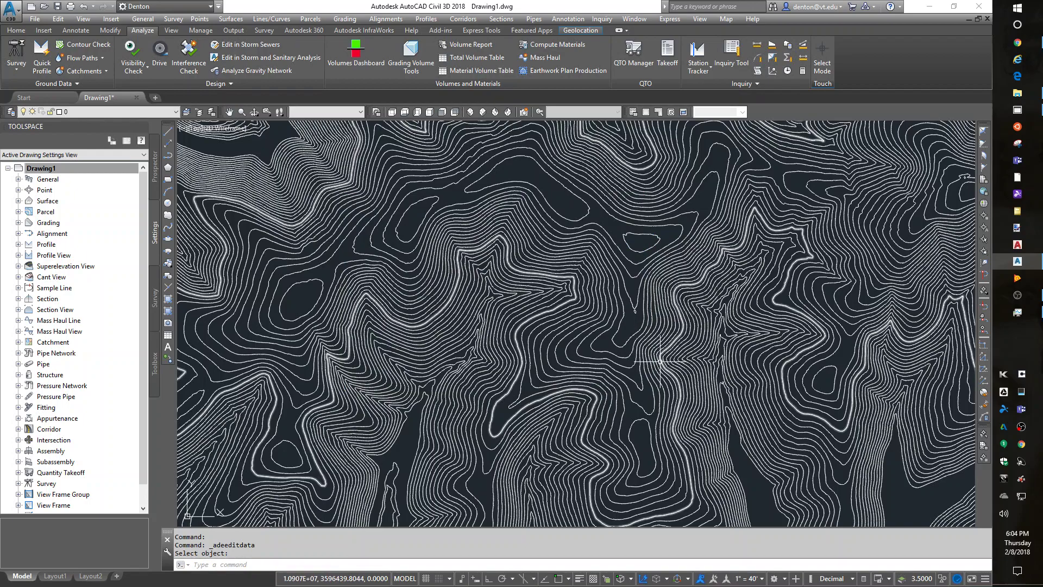
# - Save the drawing as blacksburg flat in the 2018 folder under Documents
pyautogui.write('saveas')
pyautogui.press('Return')
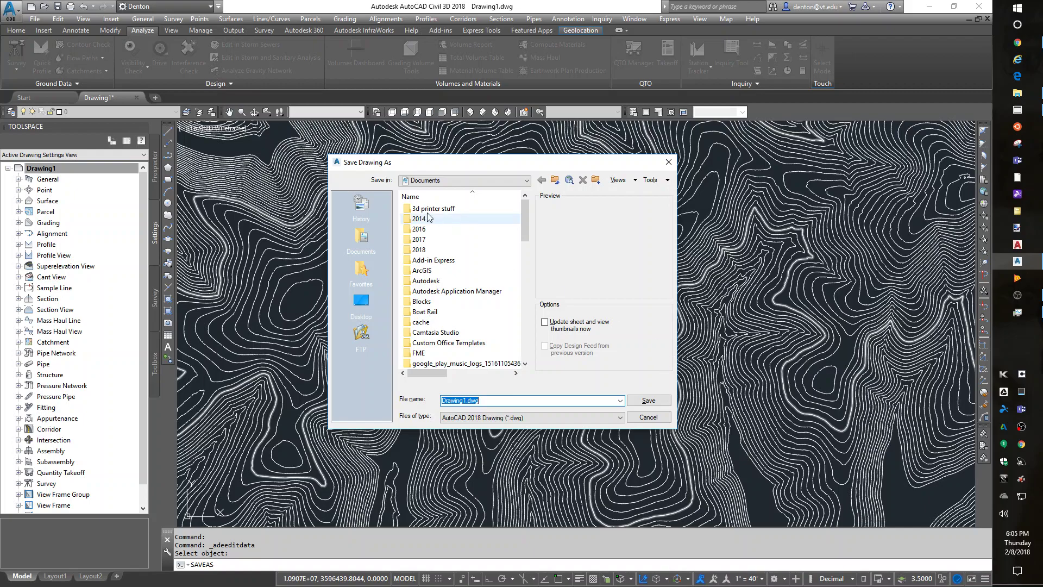
pyautogui.click(419, 251)
pyautogui.doubleClick(418, 251)
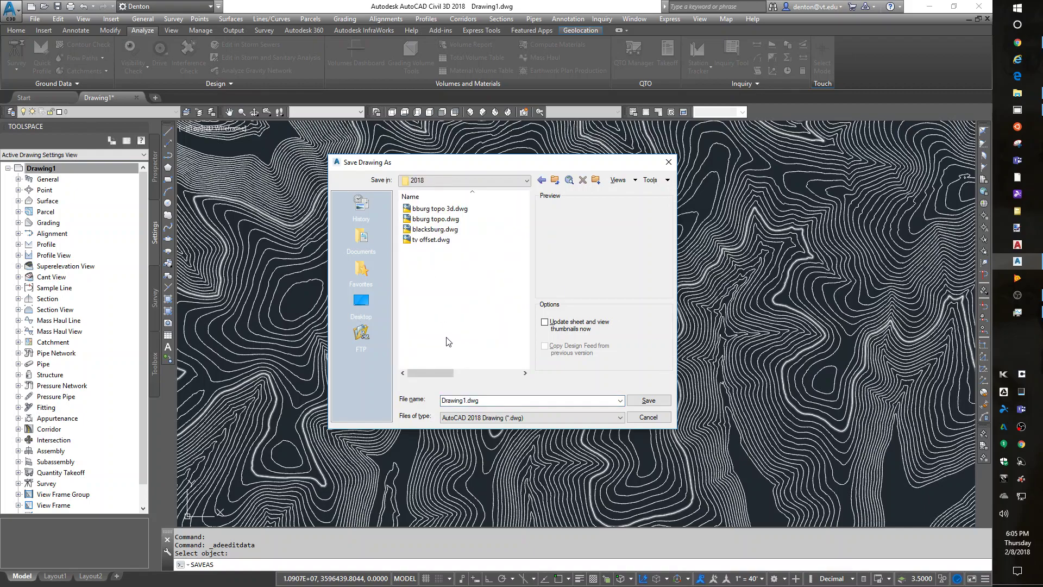
pyautogui.moveTo(441, 401); pyautogui.dragTo(480, 400)
pyautogui.write('blacksb')
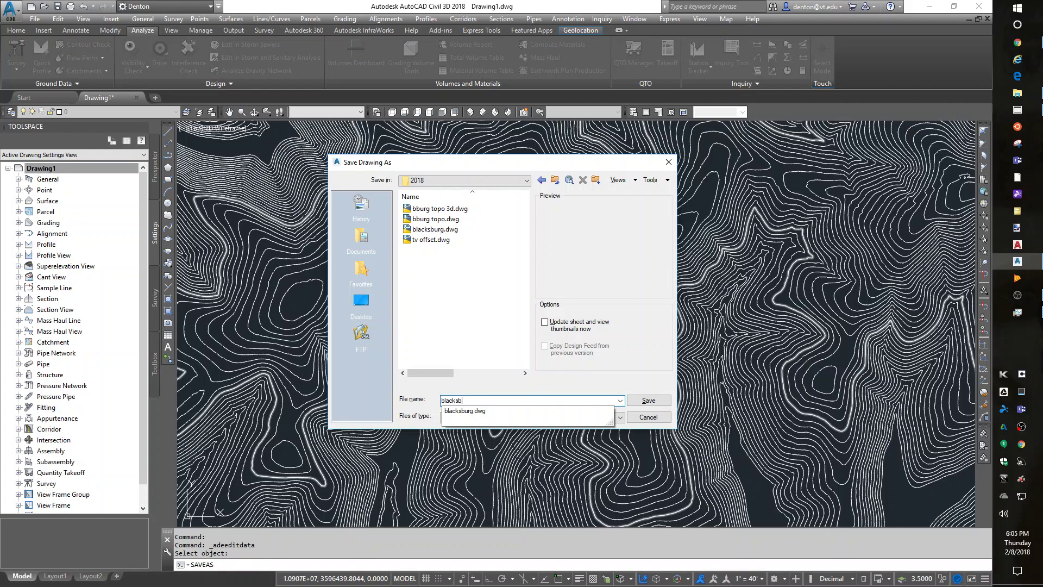
pyautogui.write('urg fla')
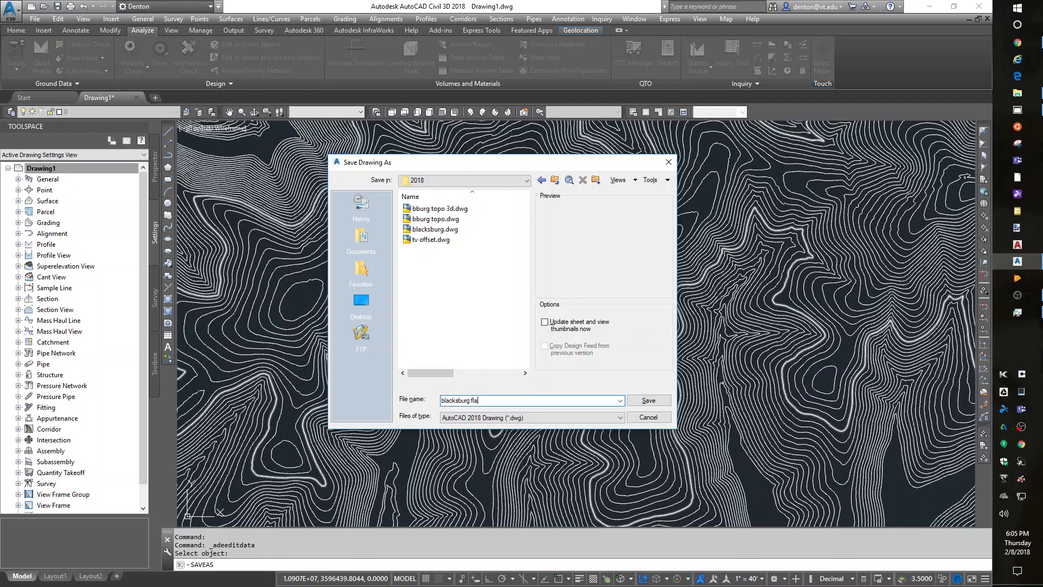
pyautogui.write('t')
pyautogui.press('Return')
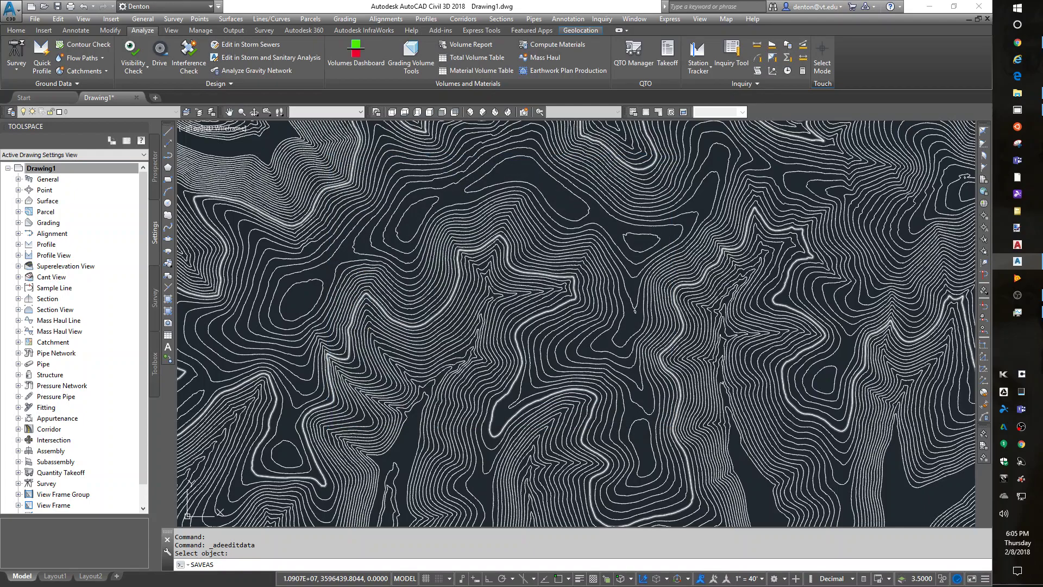
# - Close the saved contour drawing and start a new blank drawing
pyautogui.scroll(2, 875, 483)
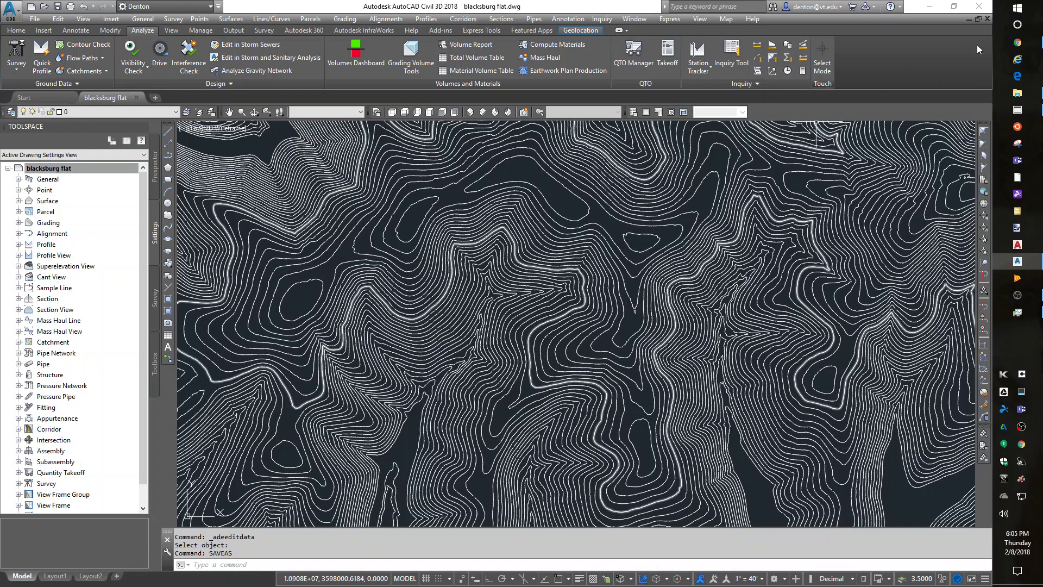
pyautogui.click(987, 19)
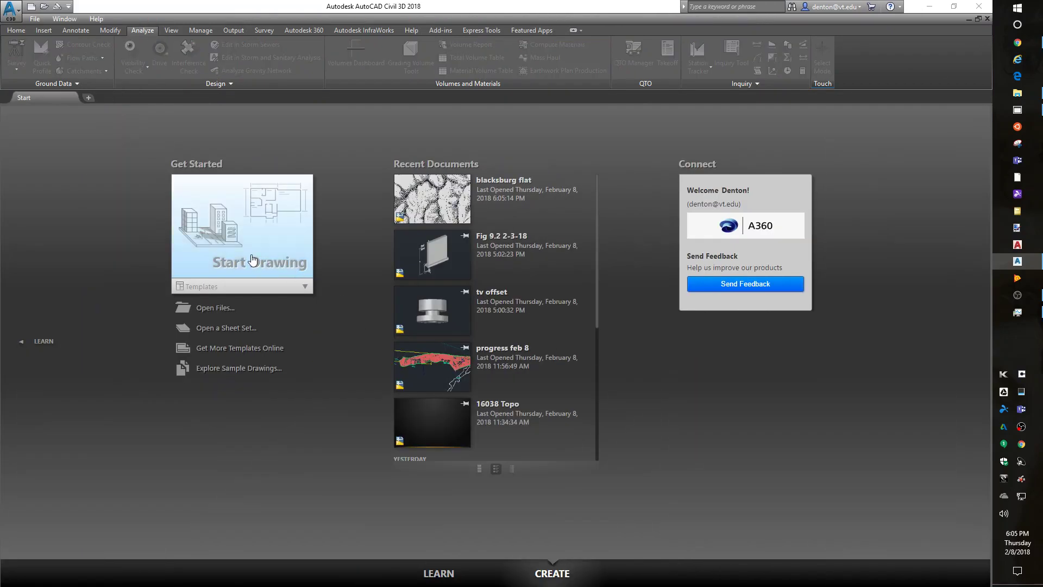
pyautogui.click(252, 259)
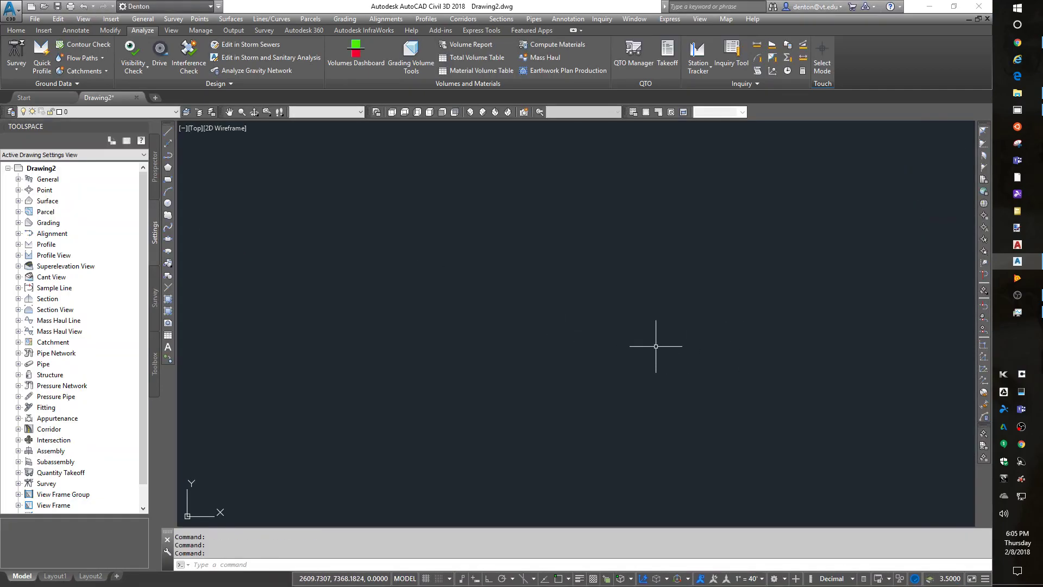
# - Turn on the map task pane with MAPWSPACE and show its Map Explorer
pyautogui.write('map')
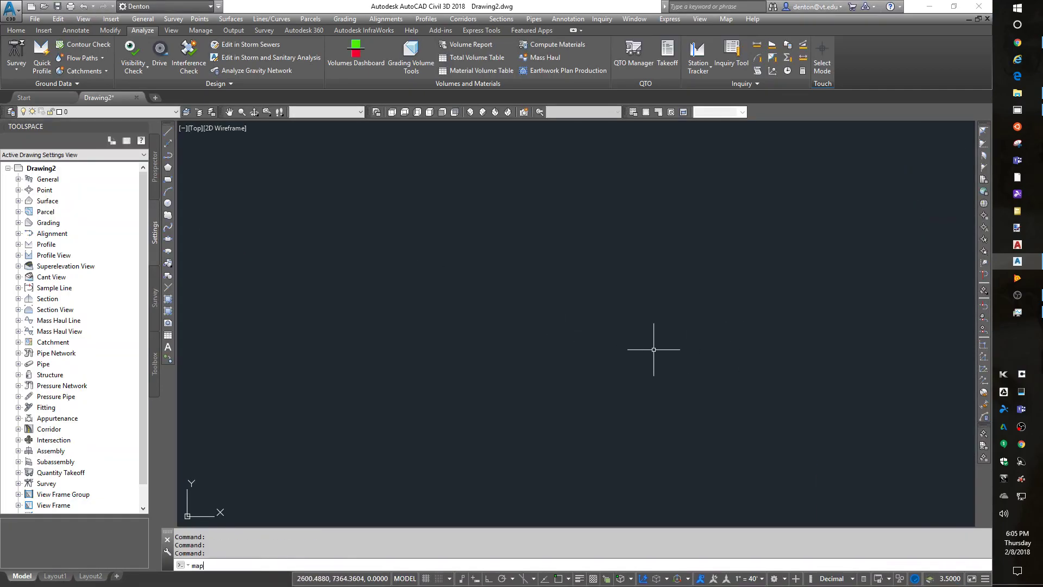
pyautogui.write('wspace')
pyautogui.press('Return')
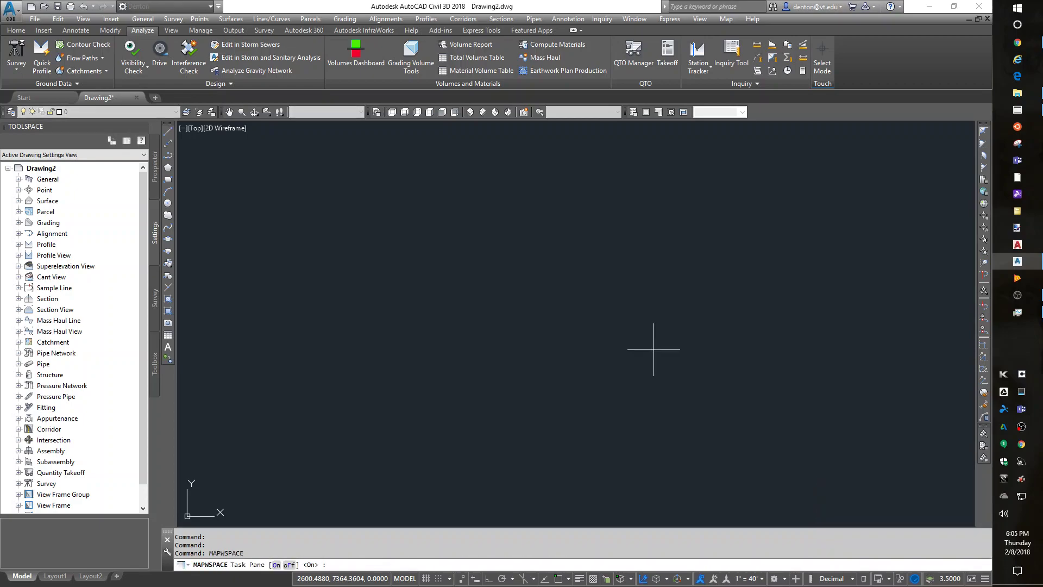
pyautogui.press('Return')
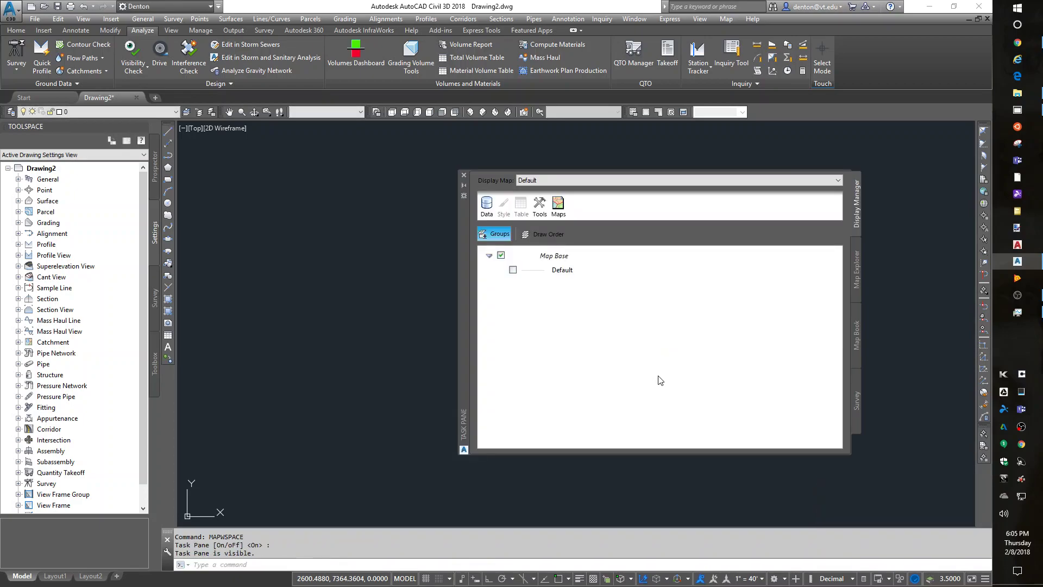
pyautogui.click(857, 265)
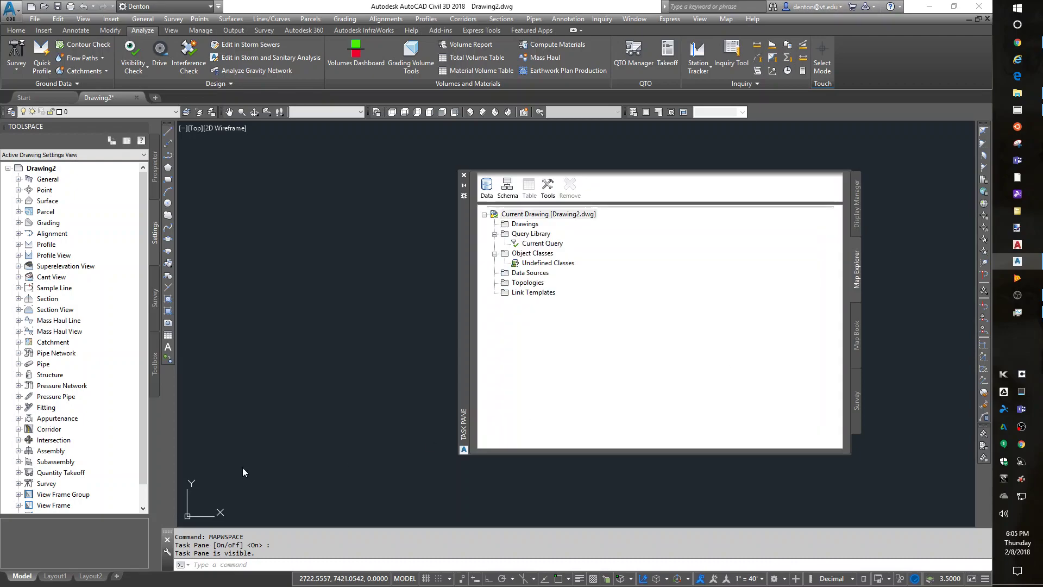
# - Assign the new drawing the USA, Virginia zone category and the NAD83 Virginia State Planes, South Zone, US Foot coordinate system
pyautogui.rightClick(67, 172)
pyautogui.click(82, 177)
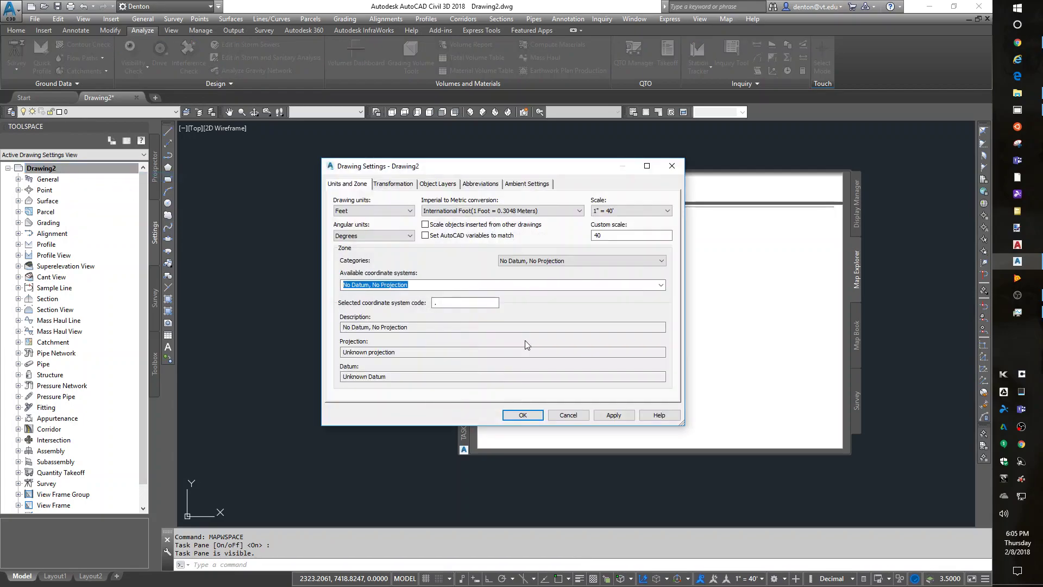
pyautogui.click(576, 262)
pyautogui.moveTo(654, 296); pyautogui.dragTo(669, 453)
pyautogui.click(524, 306)
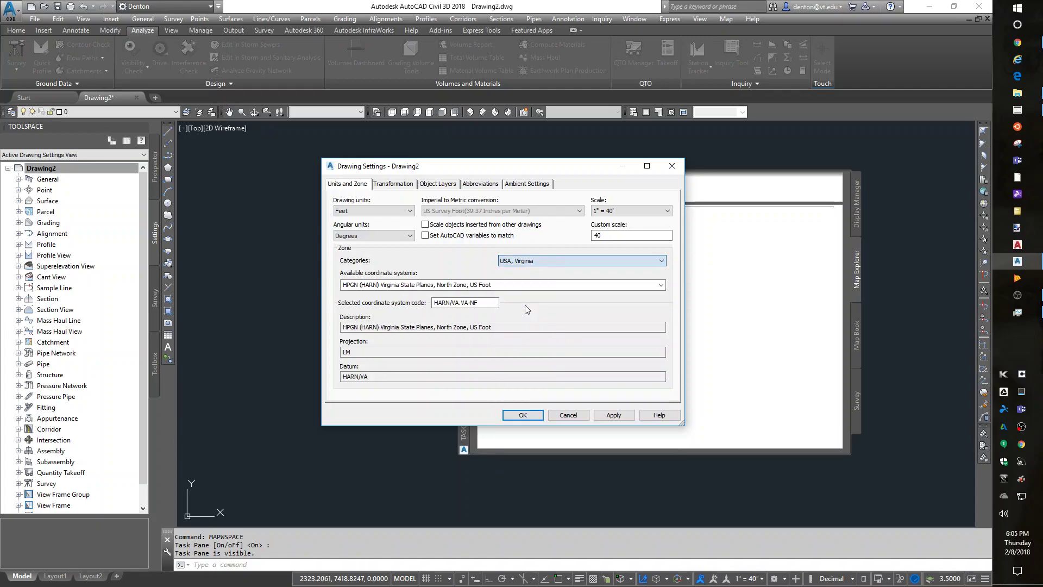
pyautogui.click(660, 285)
pyautogui.click(446, 359)
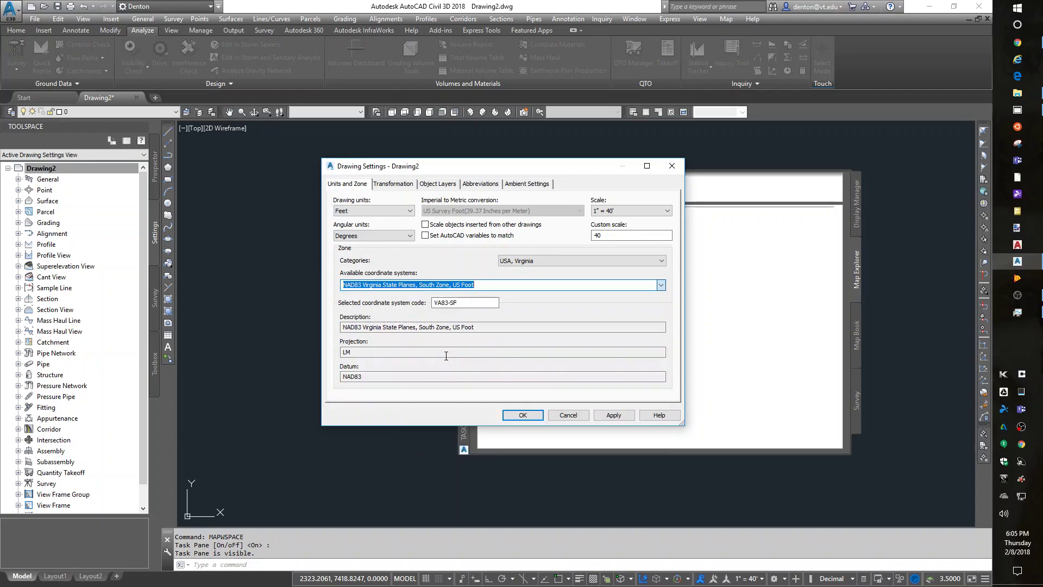
pyautogui.click(522, 415)
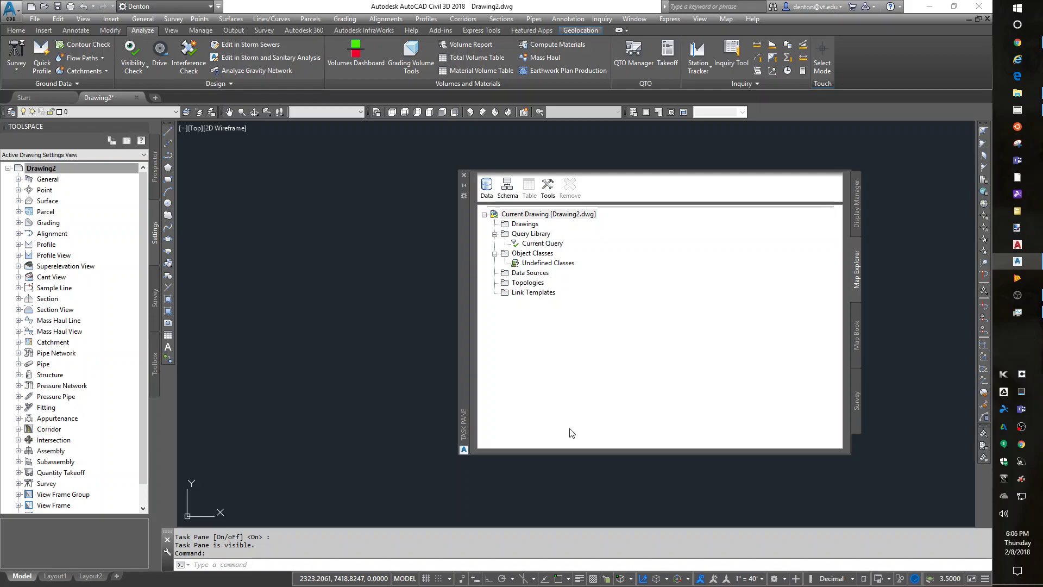
# - Attach blacksburg flat.dwg from the 2018 folder in Documents to the new drawing as a map source drawing
pyautogui.click(1027, 93)
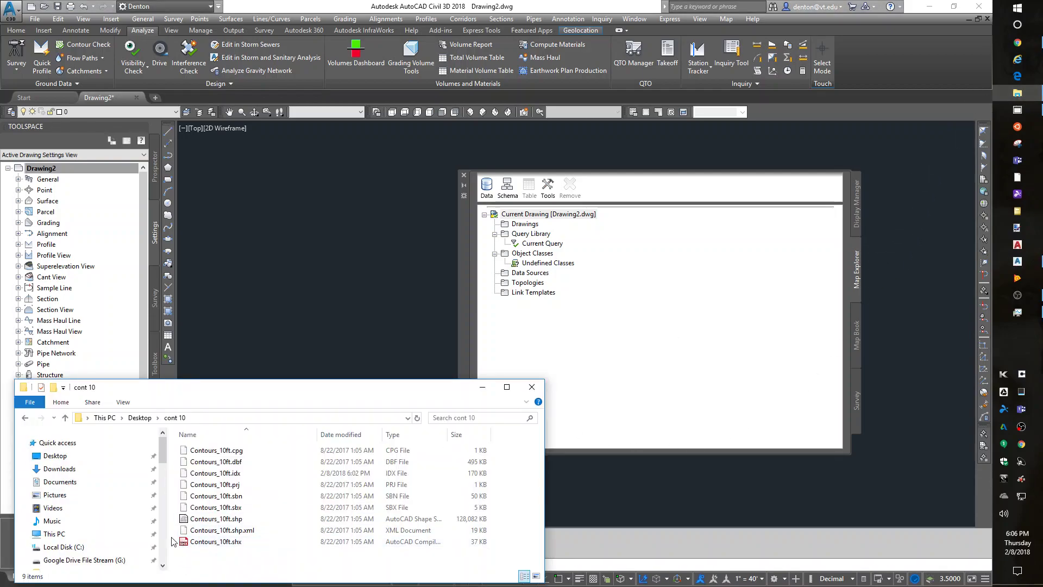
pyautogui.click(54, 483)
pyautogui.doubleClick(194, 496)
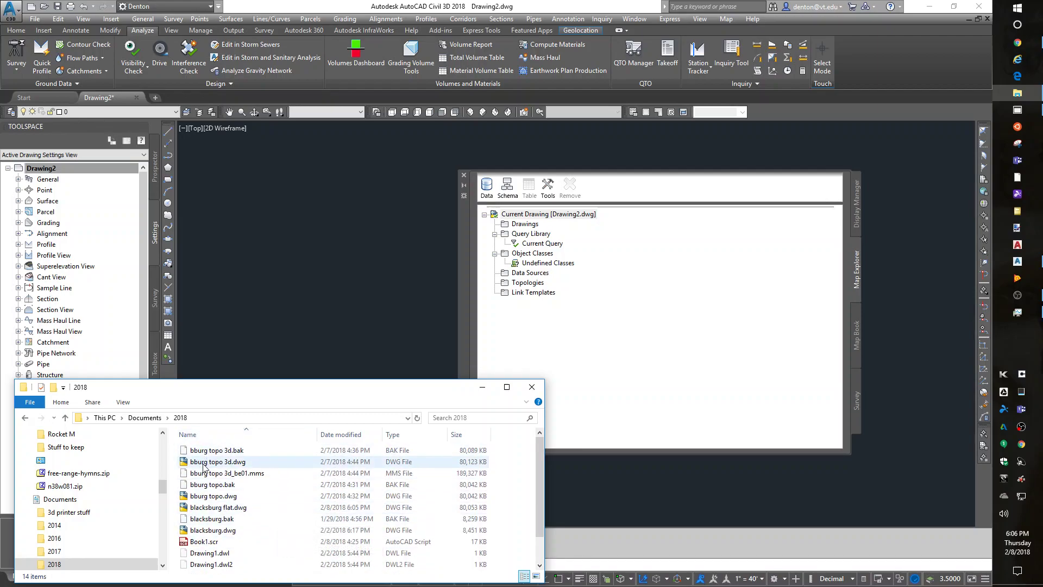
pyautogui.click(210, 508)
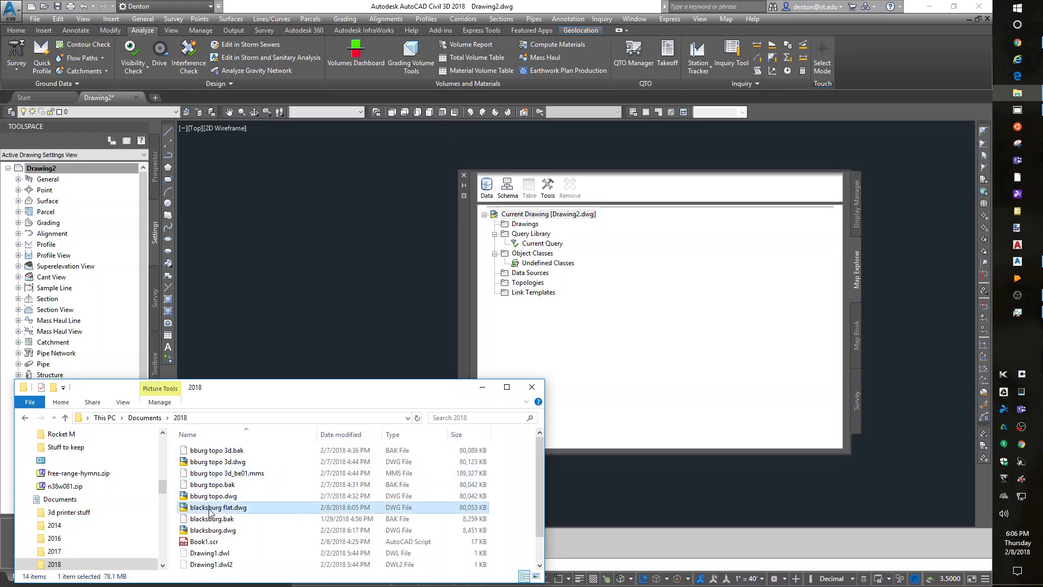
pyautogui.moveTo(210, 511); pyautogui.dragTo(629, 348)
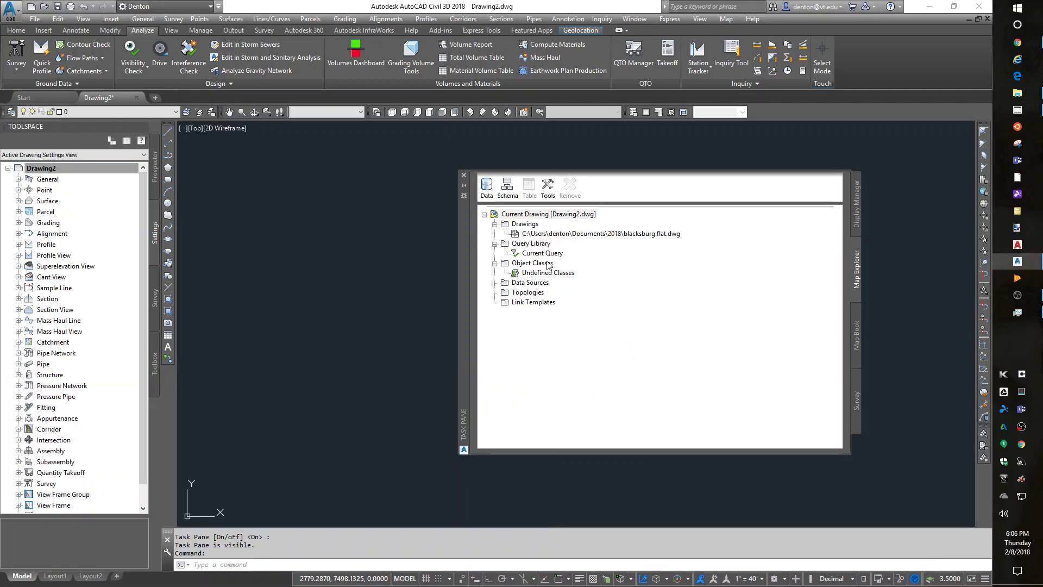
# - Define the current query with a property condition matching every layer (LAYER = *) and set its mode to Draw
pyautogui.rightClick(545, 254)
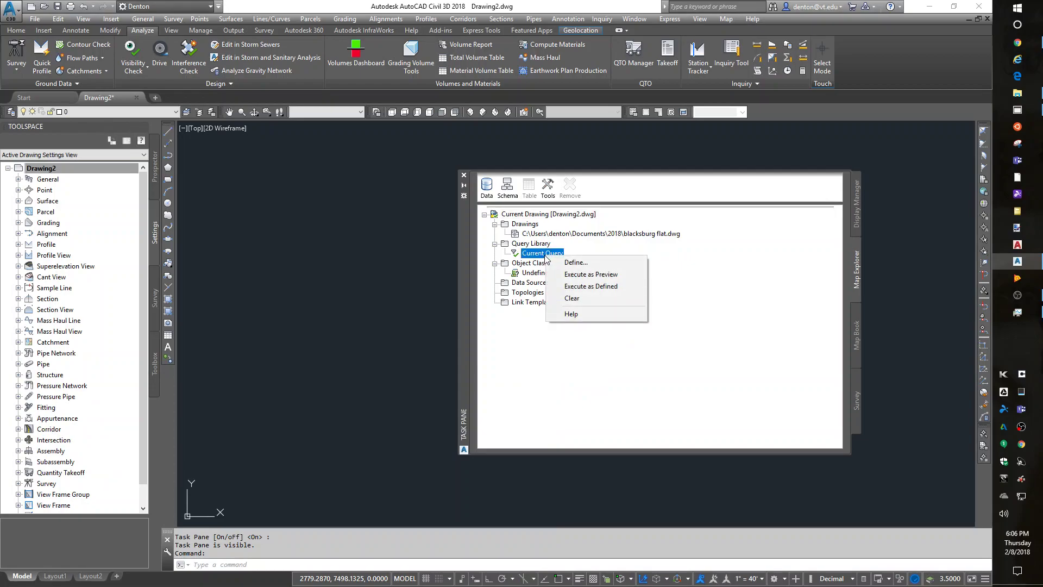
pyautogui.click(564, 263)
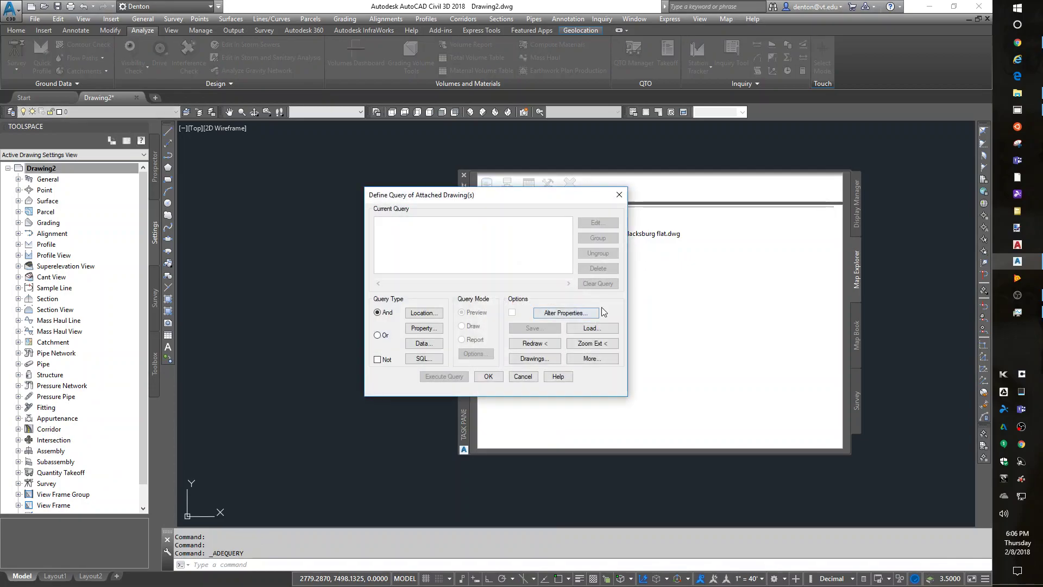
pyautogui.click(423, 328)
pyautogui.click(438, 279)
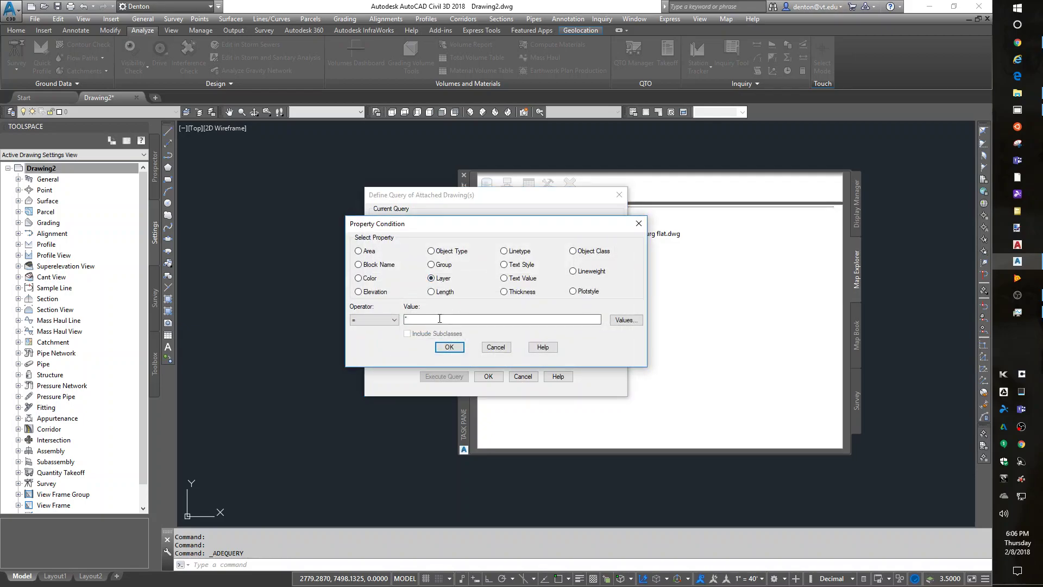
pyautogui.click(450, 348)
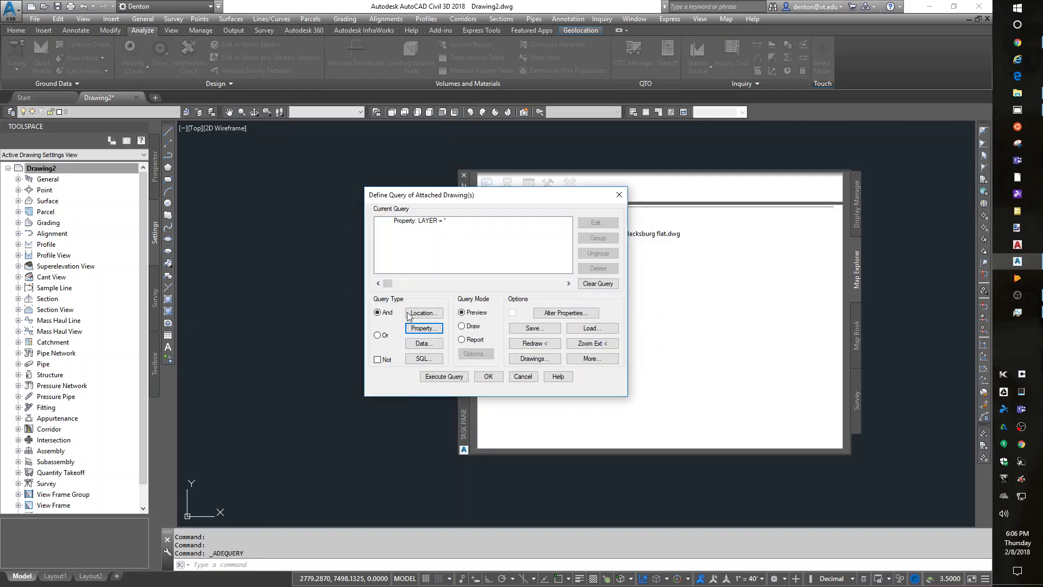
pyautogui.click(462, 326)
# - Add an elevation property alteration using the object data expression Contour@Contours_10ft, and execute the query
pyautogui.click(553, 314)
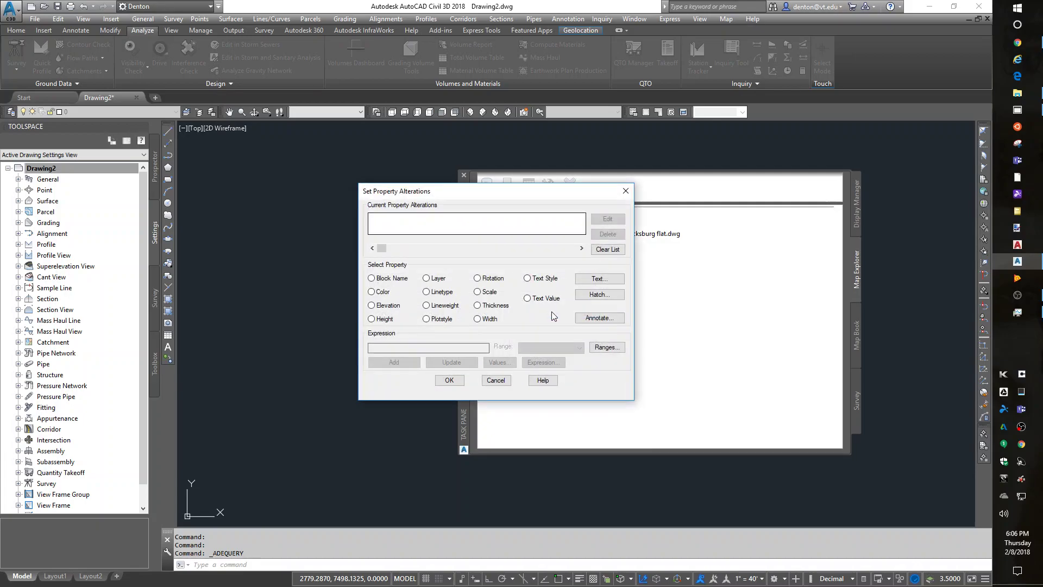
pyautogui.click(380, 306)
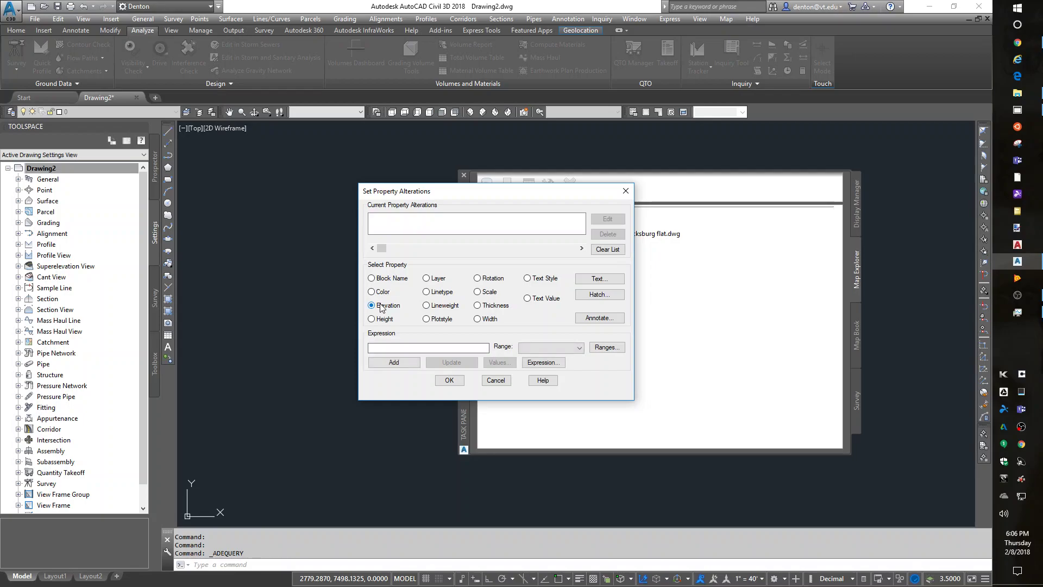
pyautogui.click(544, 362)
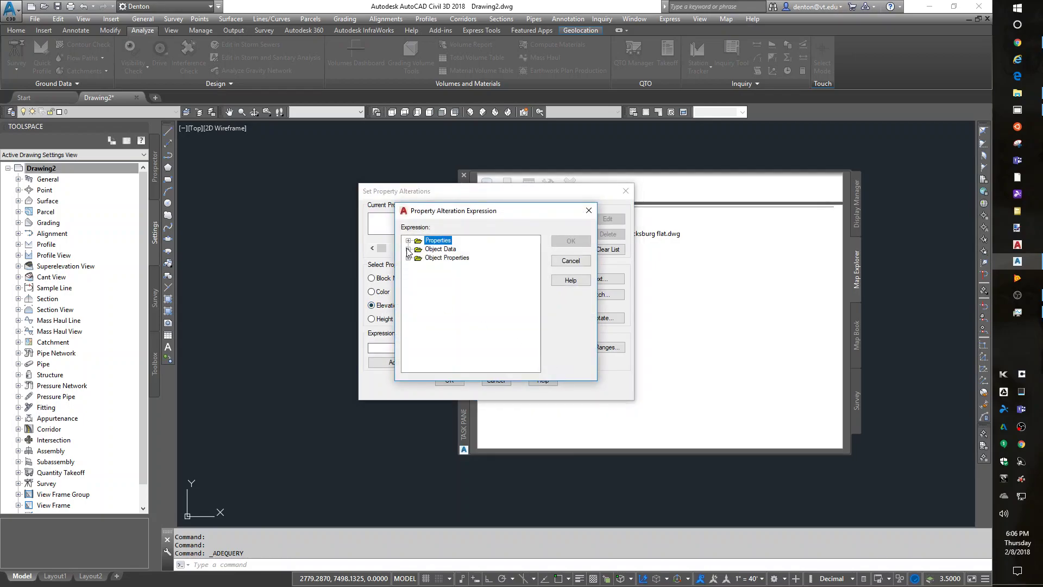
pyautogui.click(408, 249)
pyautogui.click(419, 257)
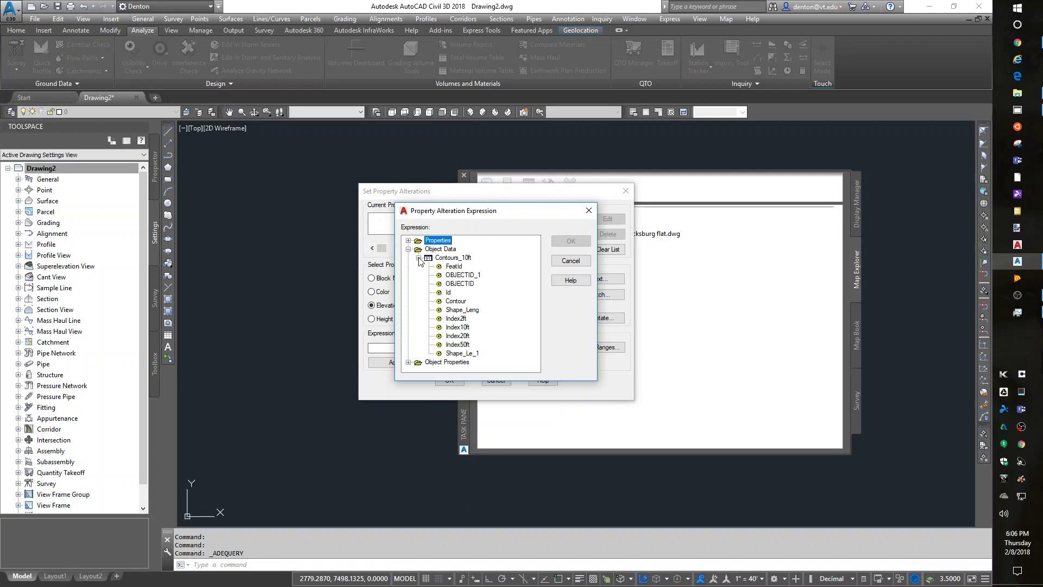
pyautogui.click(456, 301)
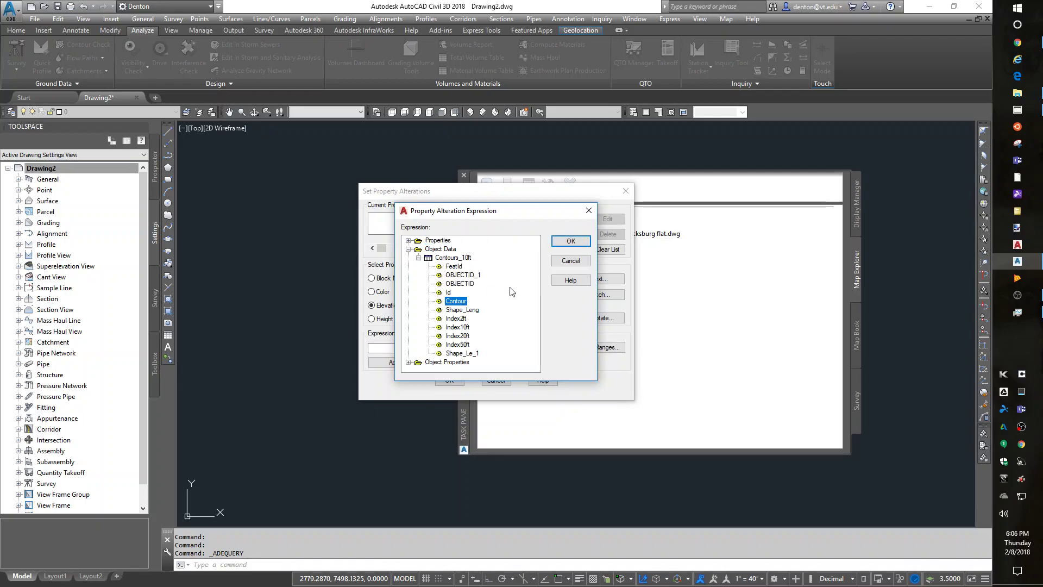
pyautogui.click(571, 241)
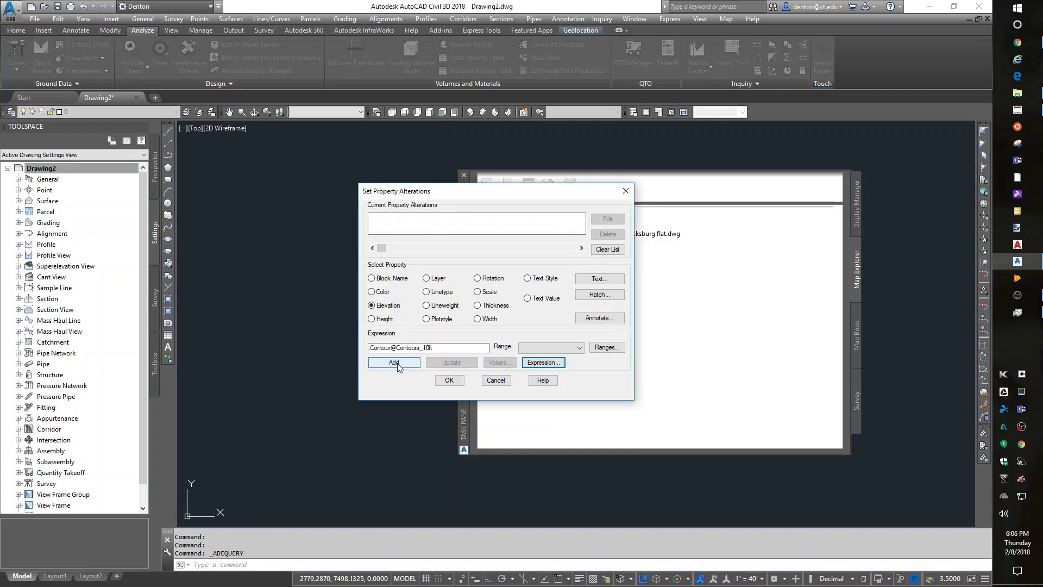
pyautogui.click(395, 363)
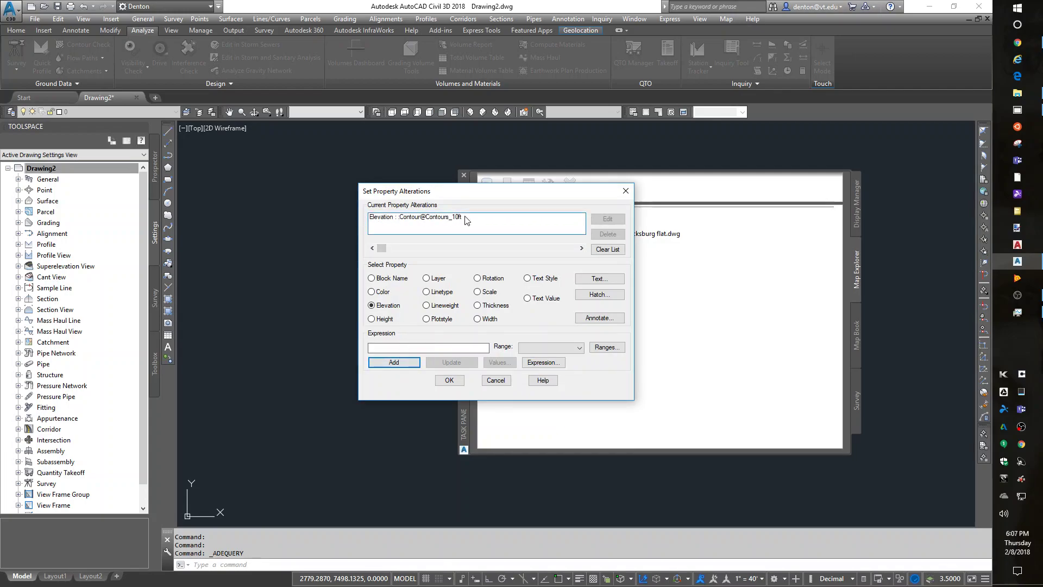
pyautogui.click(449, 380)
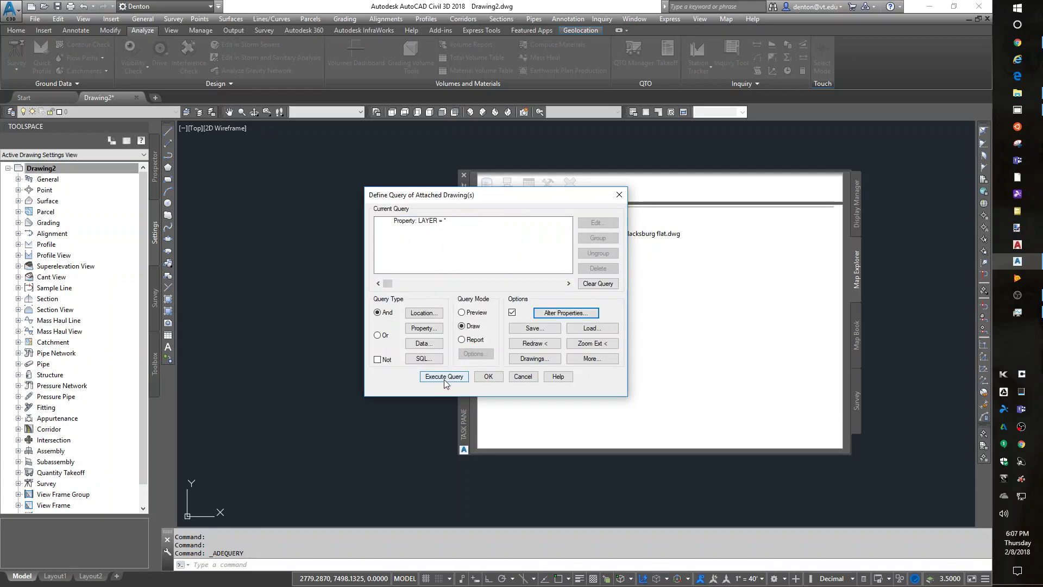
pyautogui.click(442, 377)
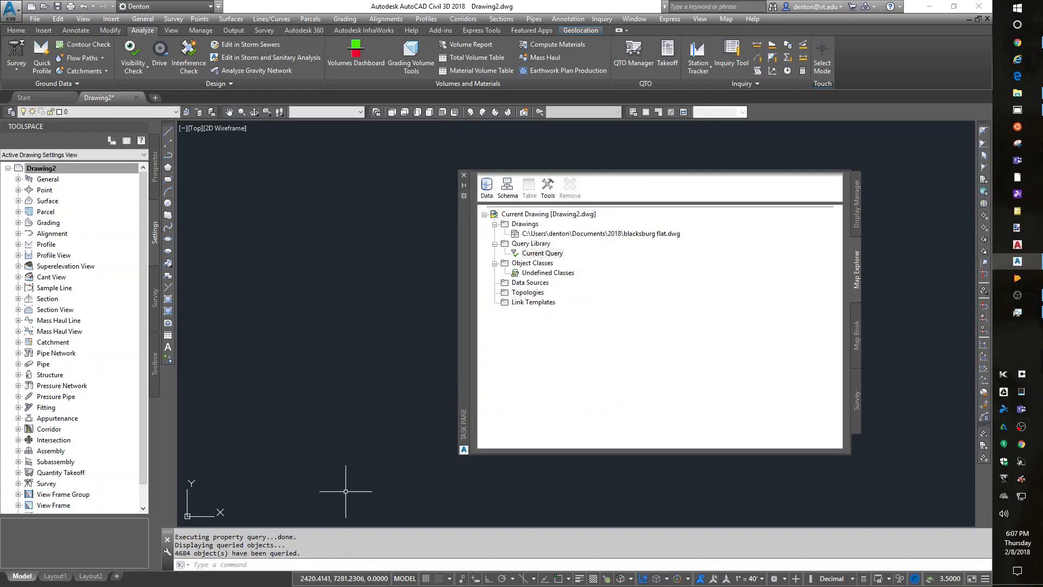
# - Detach the blacksburg flat.dwg source drawing and close the map task pane
pyautogui.rightClick(555, 235)
pyautogui.click(572, 242)
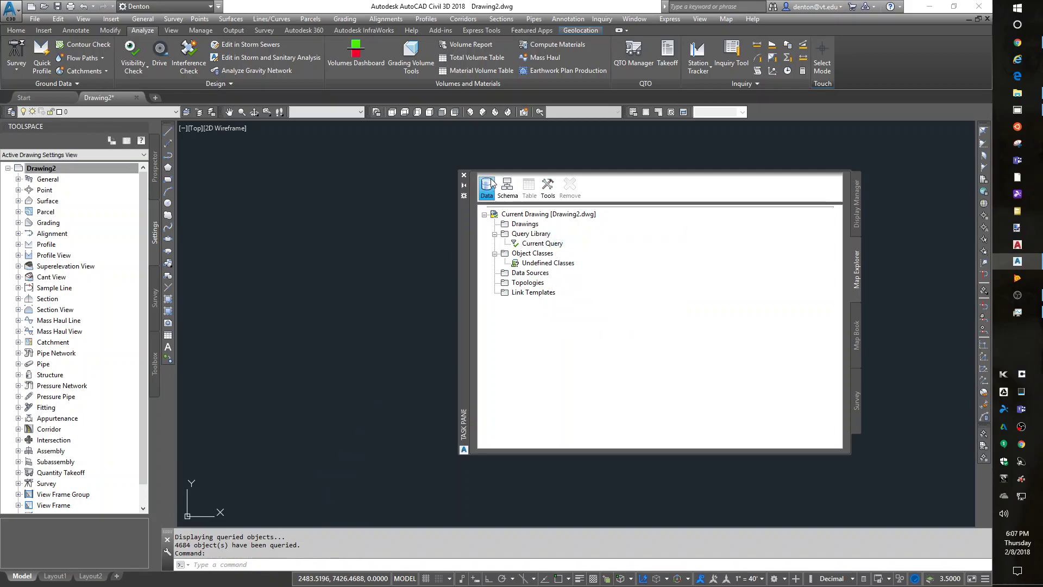
pyautogui.click(464, 175)
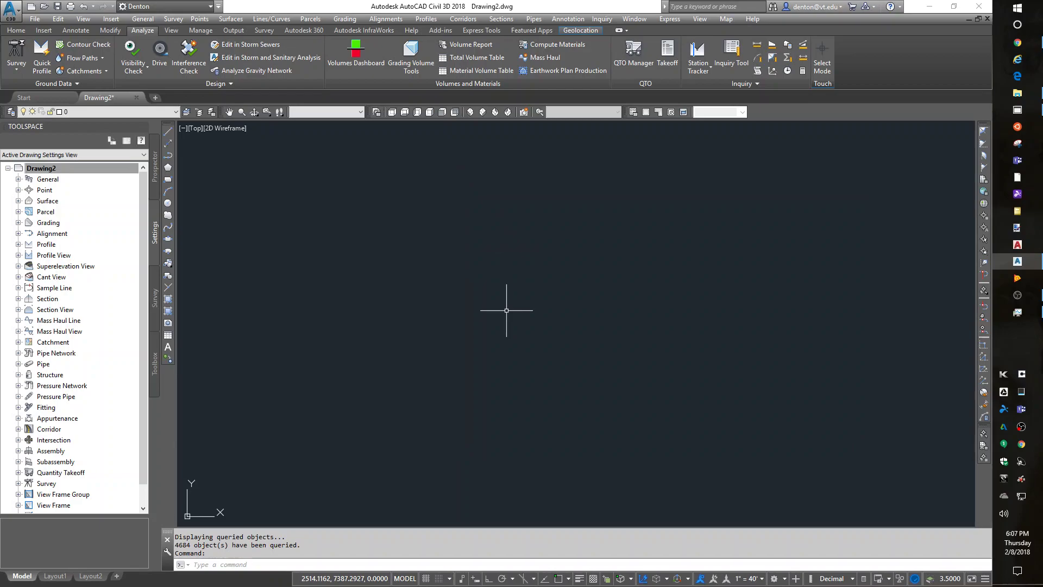
# - Zoom to the drawing extents, and zoom a window into the southwestern block to examine individual contours
pyautogui.write('z')
pyautogui.press('Return')
pyautogui.write('e')
pyautogui.press('Return')
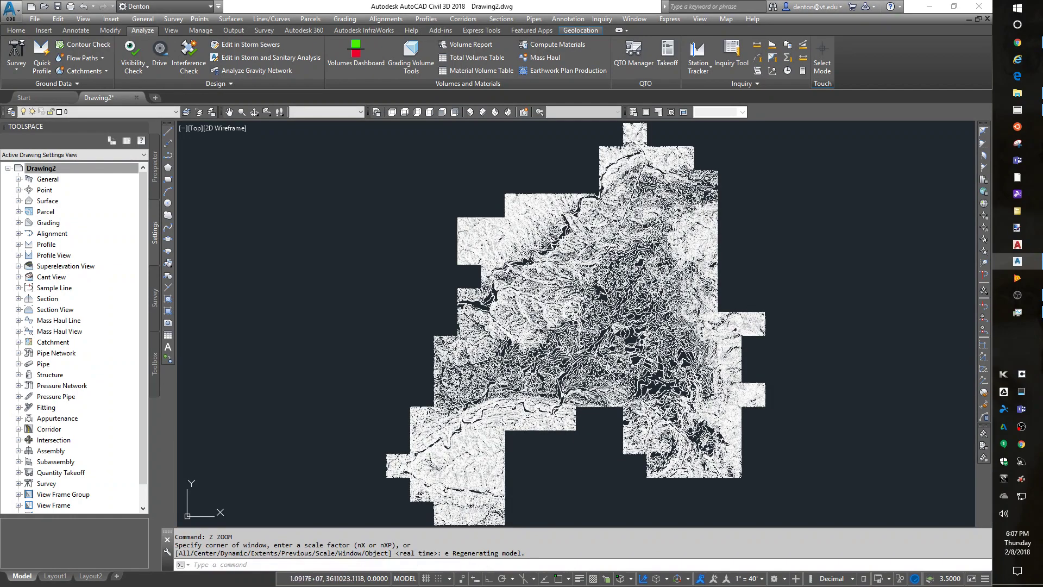
pyautogui.write('z')
pyautogui.press('Return')
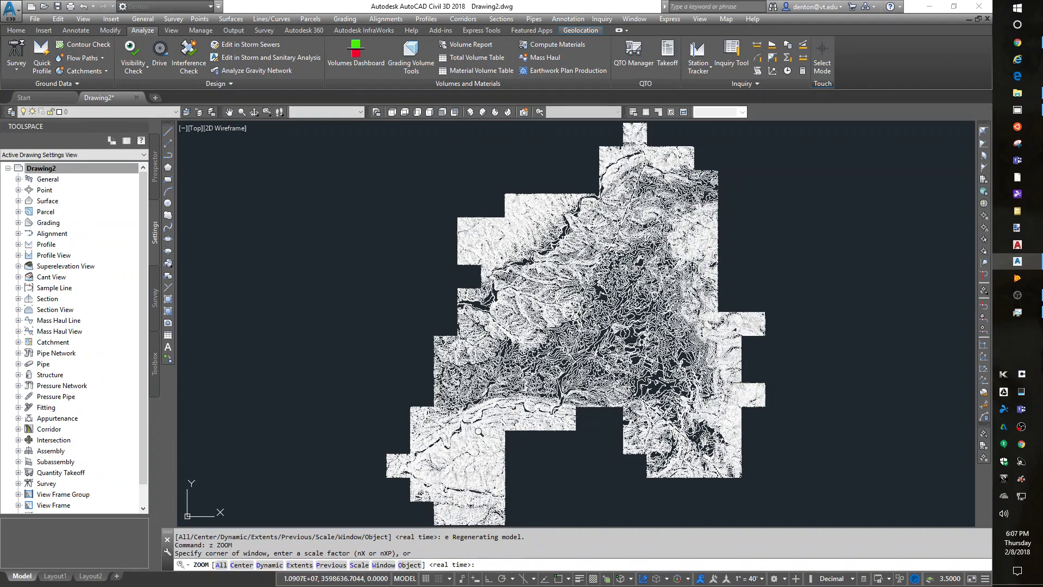
pyautogui.click(472, 386)
pyautogui.click(496, 431)
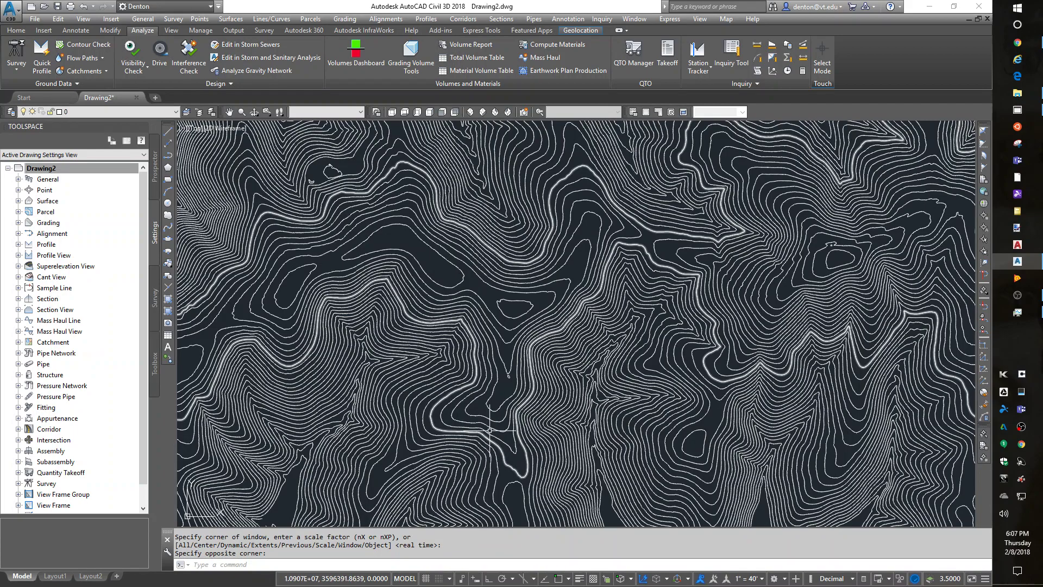
# - List the properties of the small contour near the middle of the zoomed area to check its elevation
pyautogui.write('li')
pyautogui.press('Return')
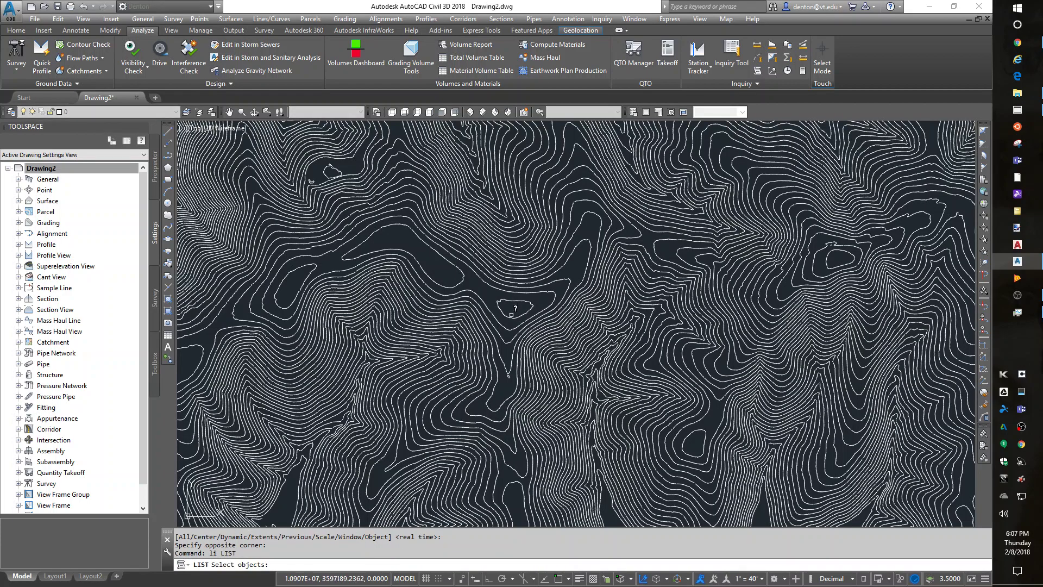
pyautogui.click(507, 300)
pyautogui.press('Return')
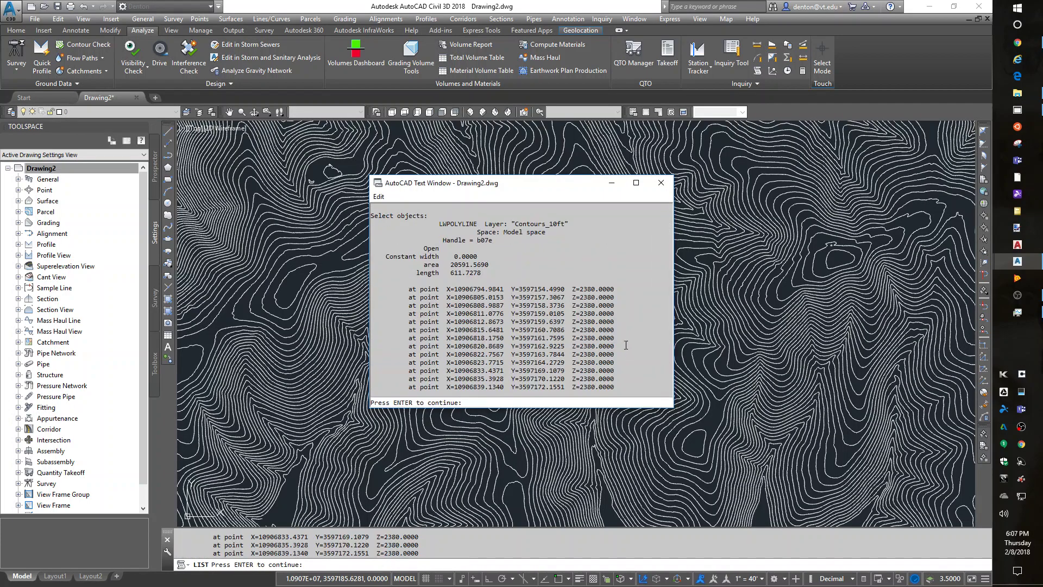
pyautogui.moveTo(580, 289); pyautogui.dragTo(614, 288)
pyautogui.click(661, 183)
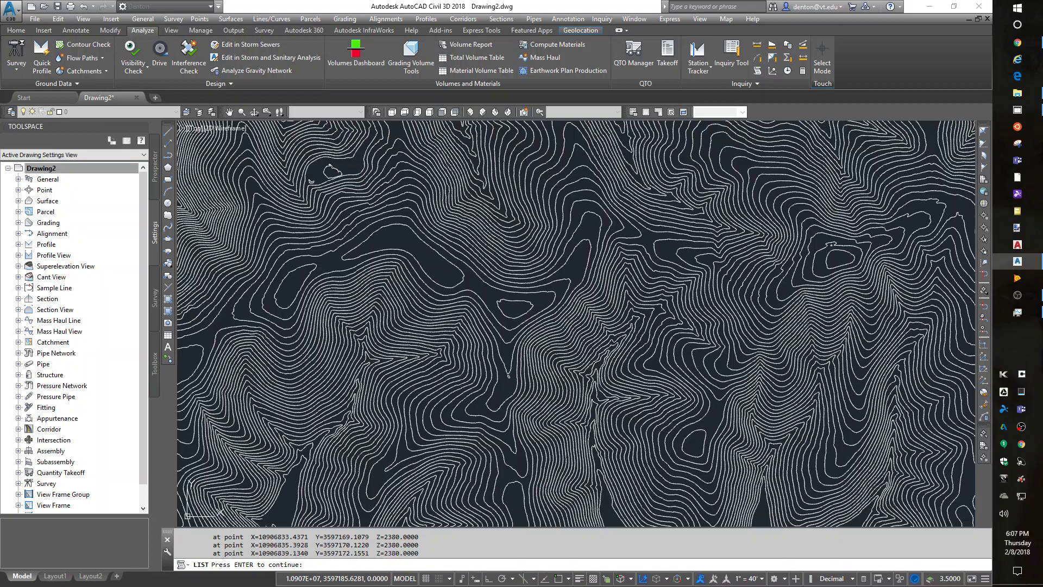
pyautogui.scroll(-6, 478, 388)
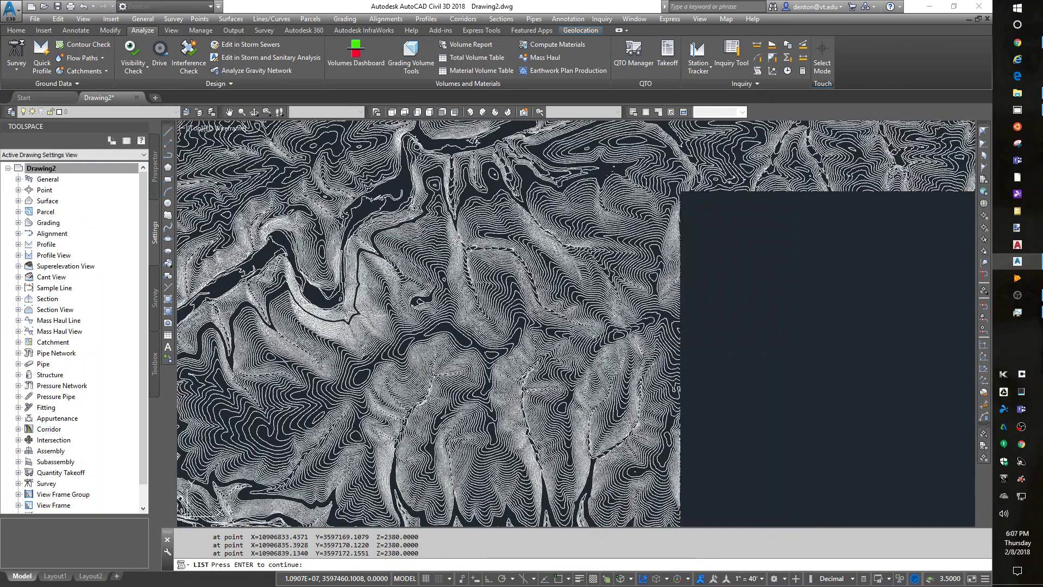
pyautogui.scroll(-2, 555, 301)
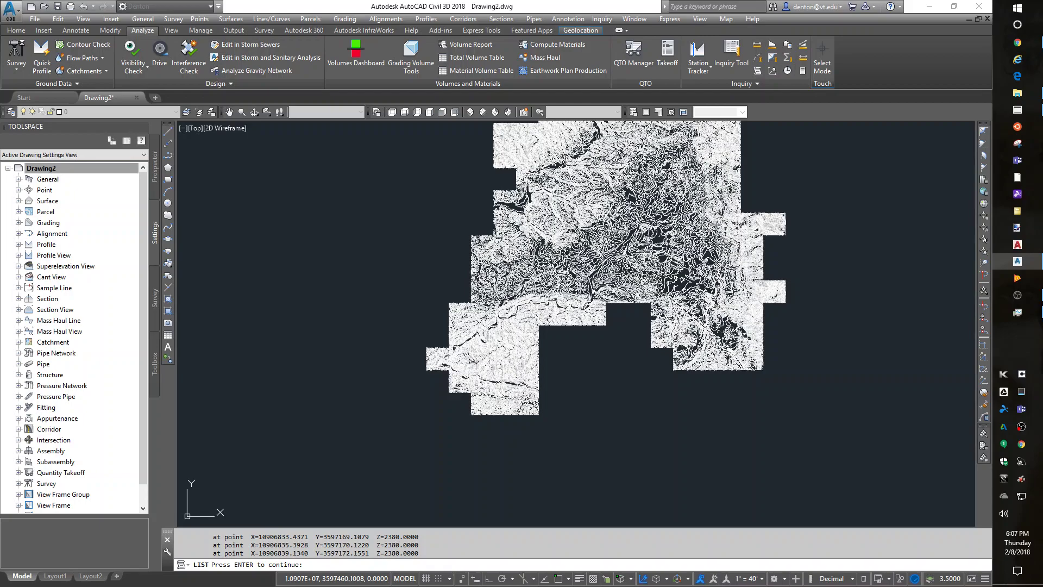
pyautogui.press('Escape')
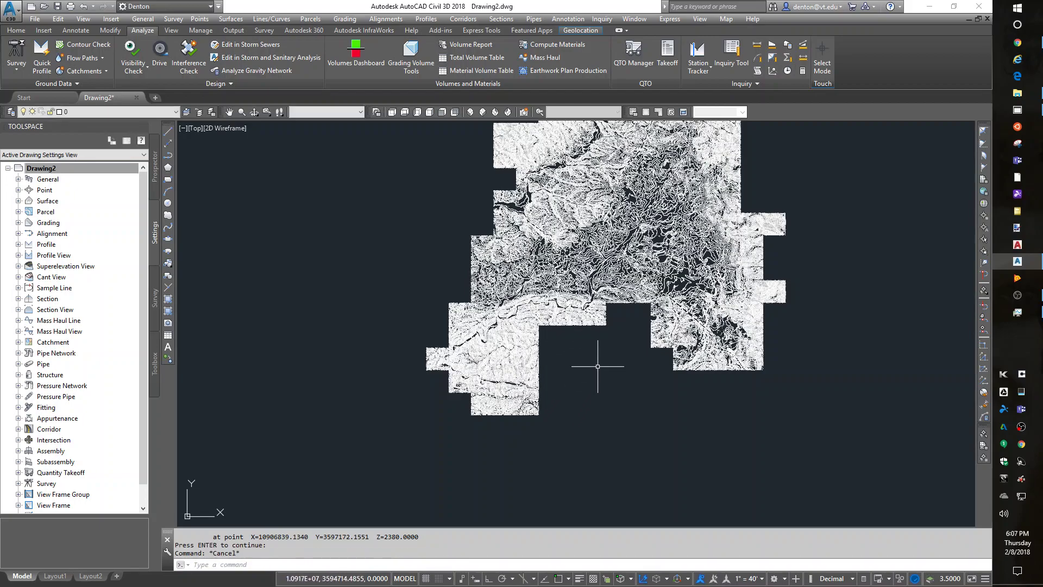
# - Start editing the drawing's geographic location from the map, and accept Online Map Data with the choice remembered
pyautogui.moveTo(591, 361); pyautogui.dragTo(566, 457, button='middle')
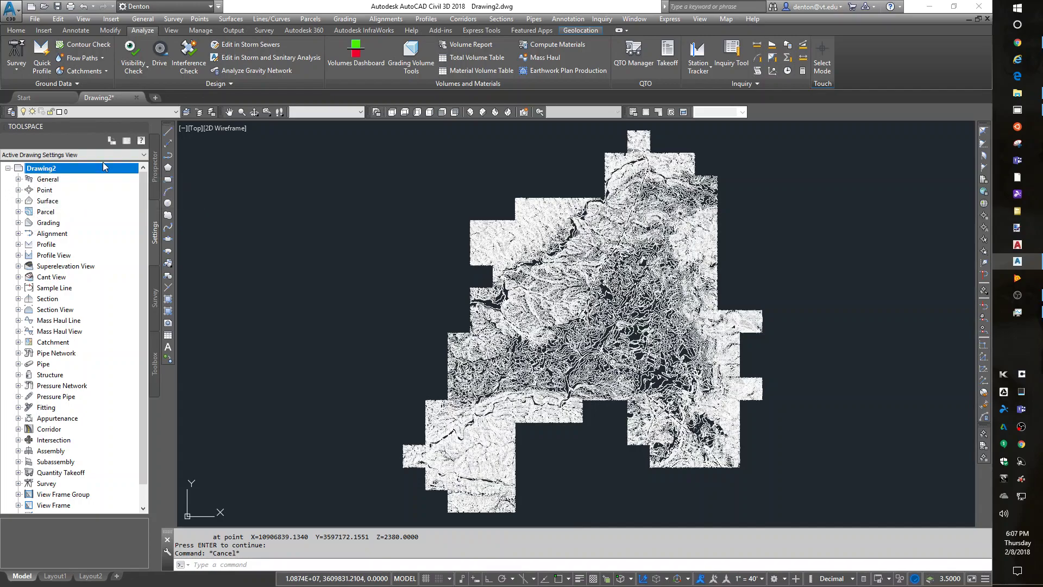
pyautogui.click(569, 29)
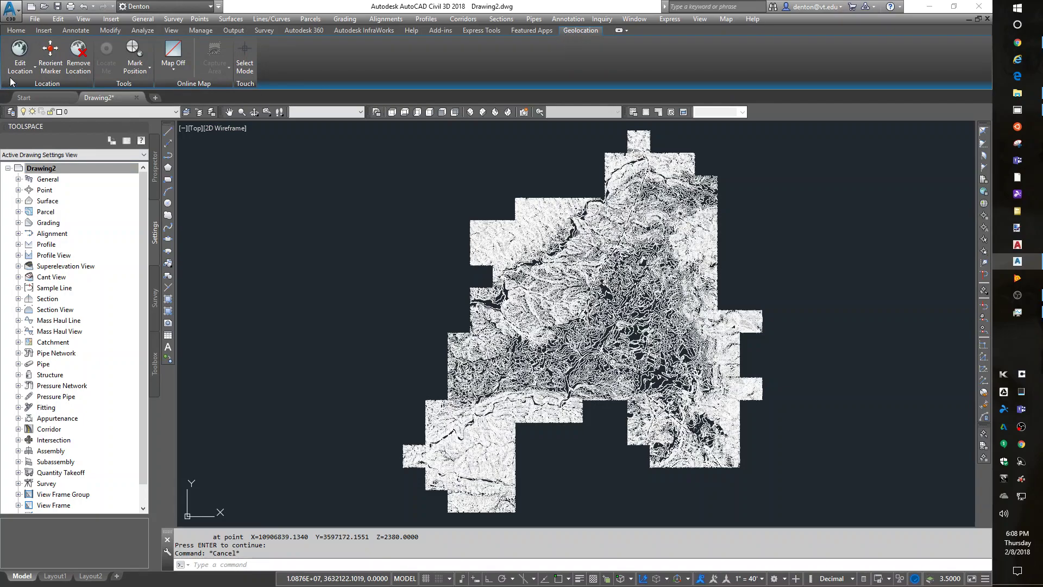
pyautogui.click(23, 62)
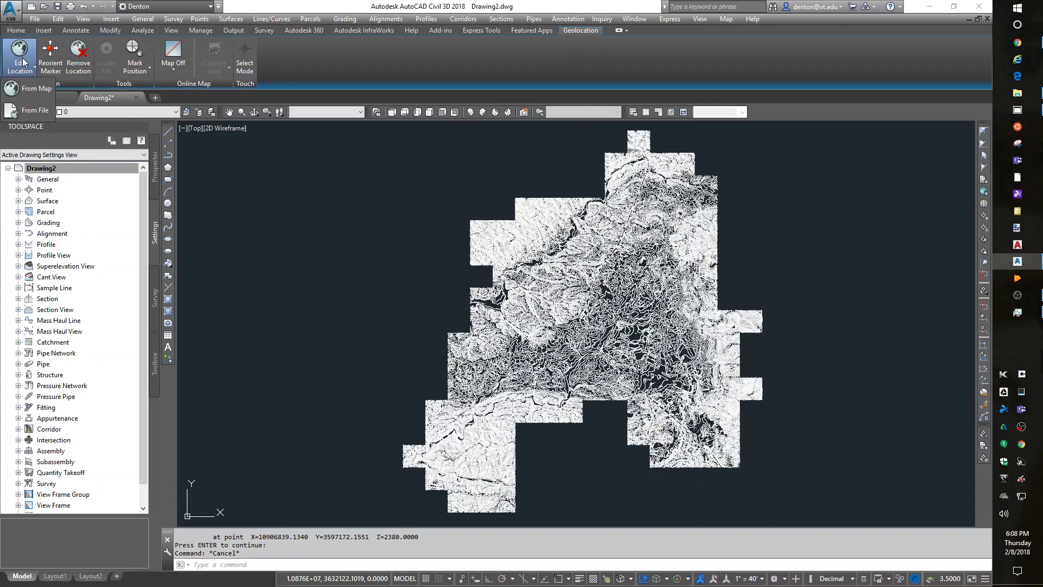
pyautogui.click(32, 90)
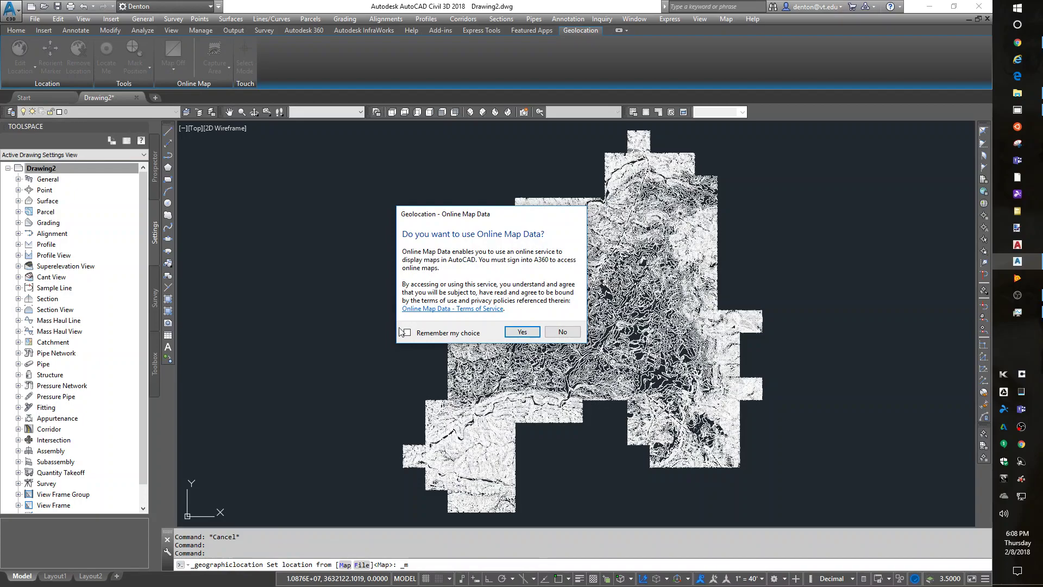
pyautogui.click(407, 332)
pyautogui.click(523, 332)
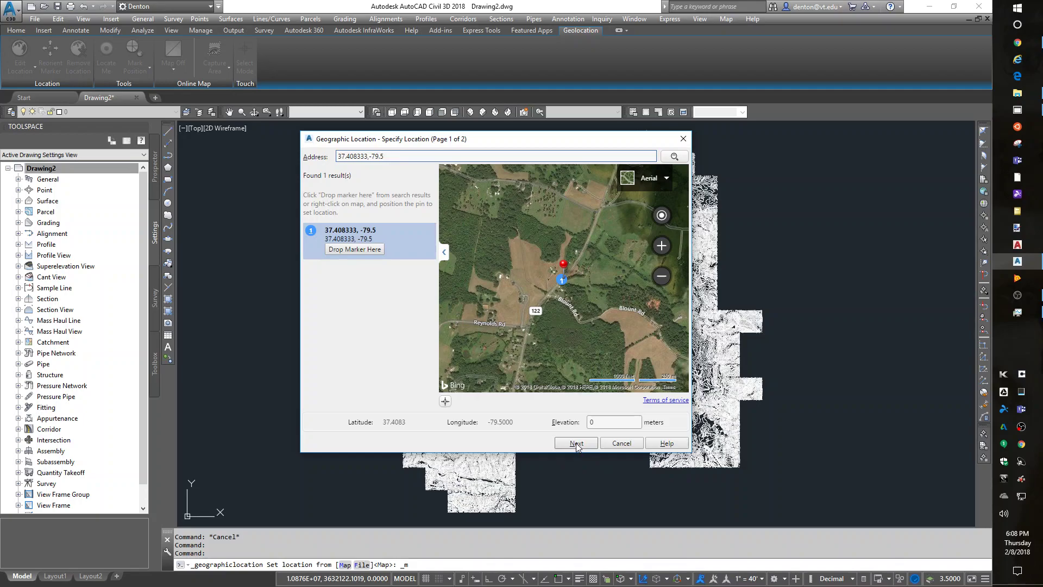
# - Accept the 37.408333, -79.5 location and VA83-SF coordinate system, placing the point in the gap south of the contours with the default north angle
pyautogui.click(575, 444)
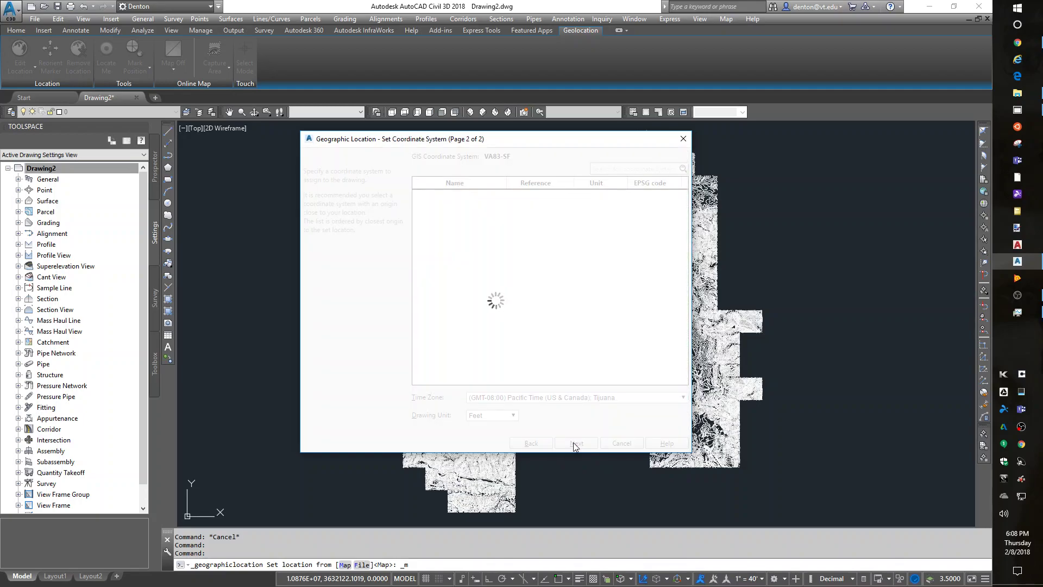
pyautogui.click(574, 443)
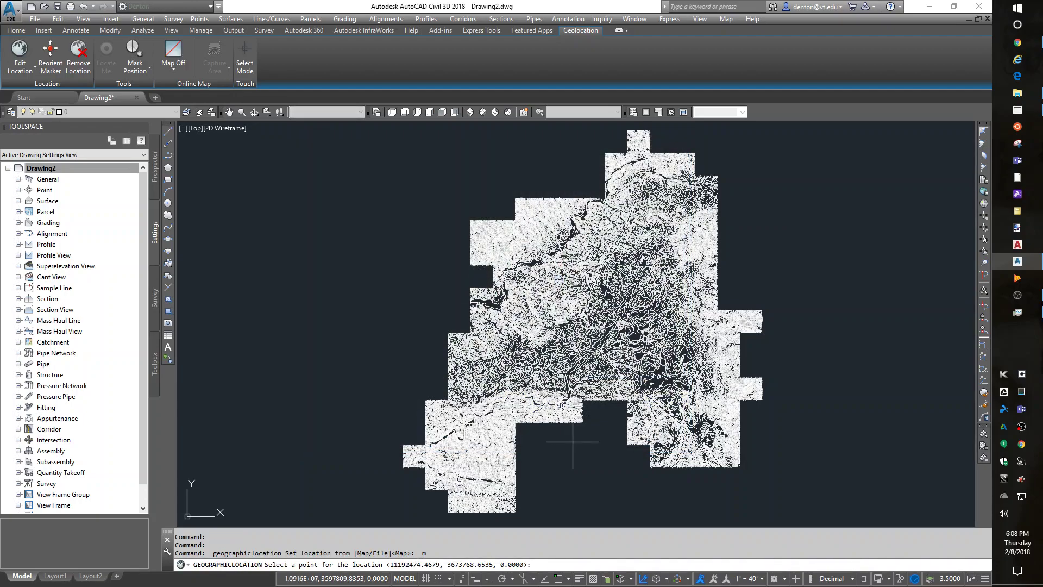
pyautogui.click(573, 441)
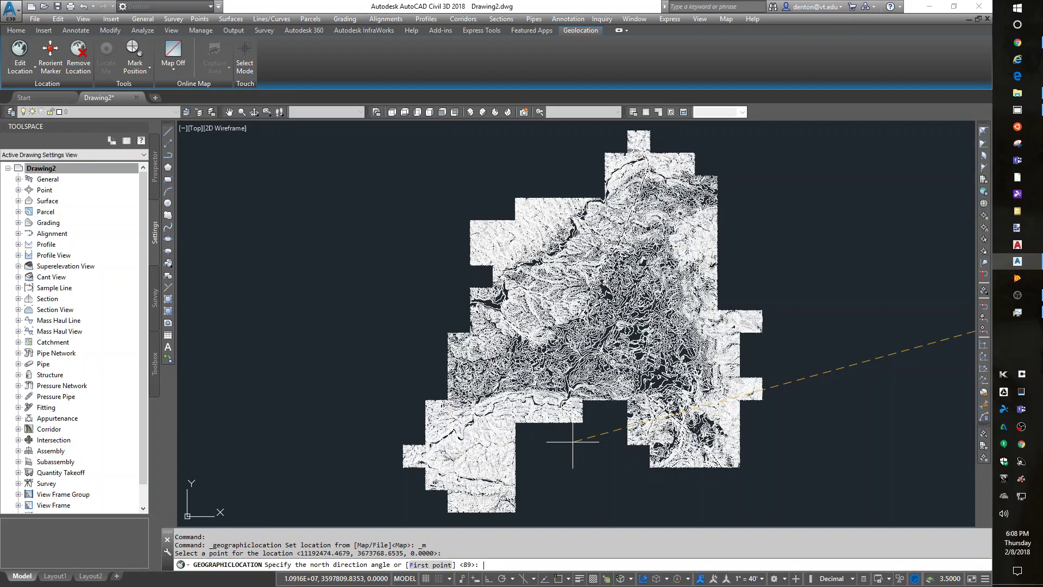
pyautogui.press('Return')
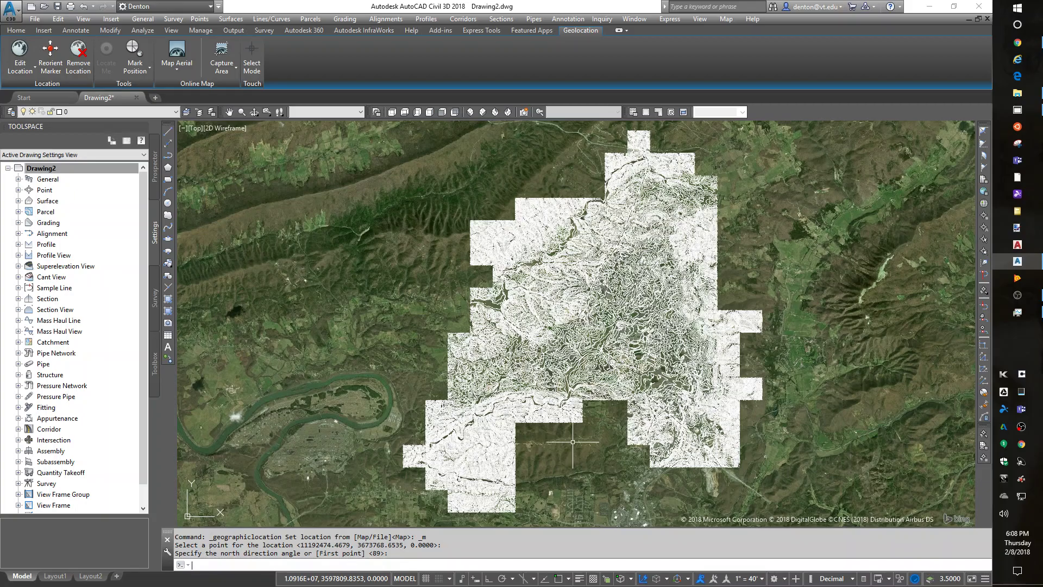
# - Examine how the contours line up with the aerial imagery around the town, roads and airport
pyautogui.scroll(4, 679, 464)
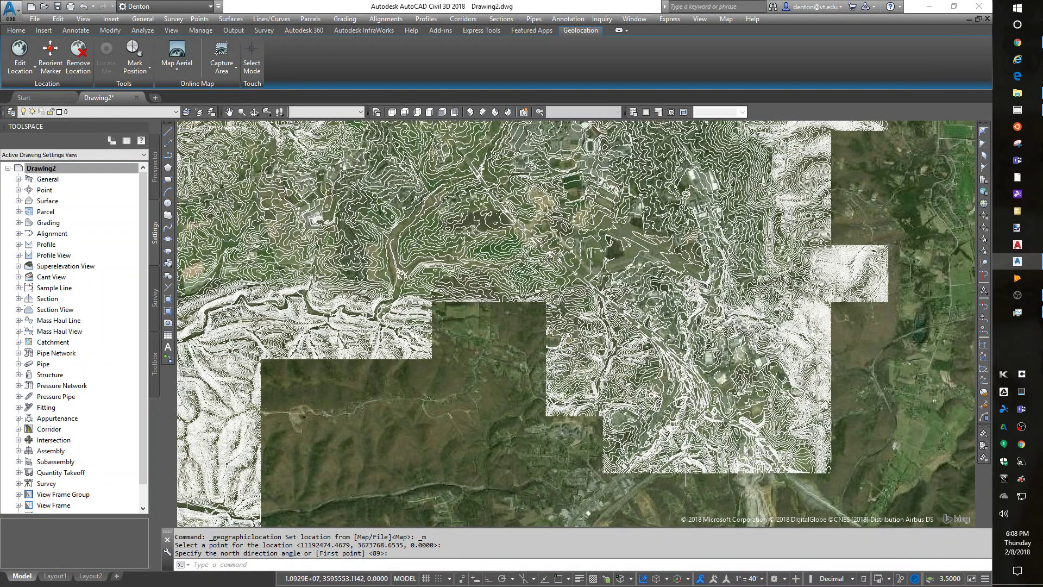
pyautogui.scroll(2, 785, 467)
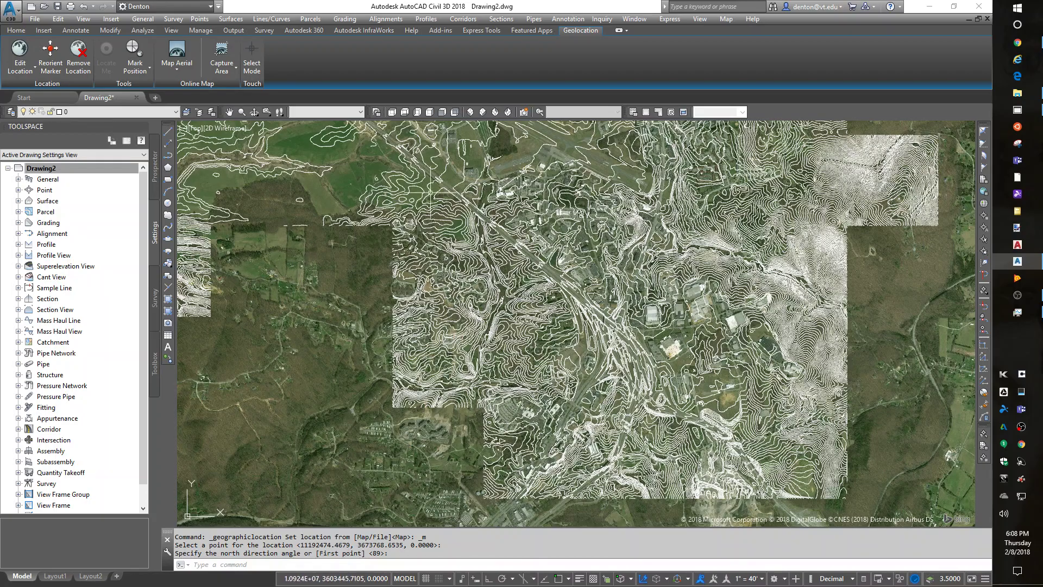
pyautogui.scroll(3, 365, 267)
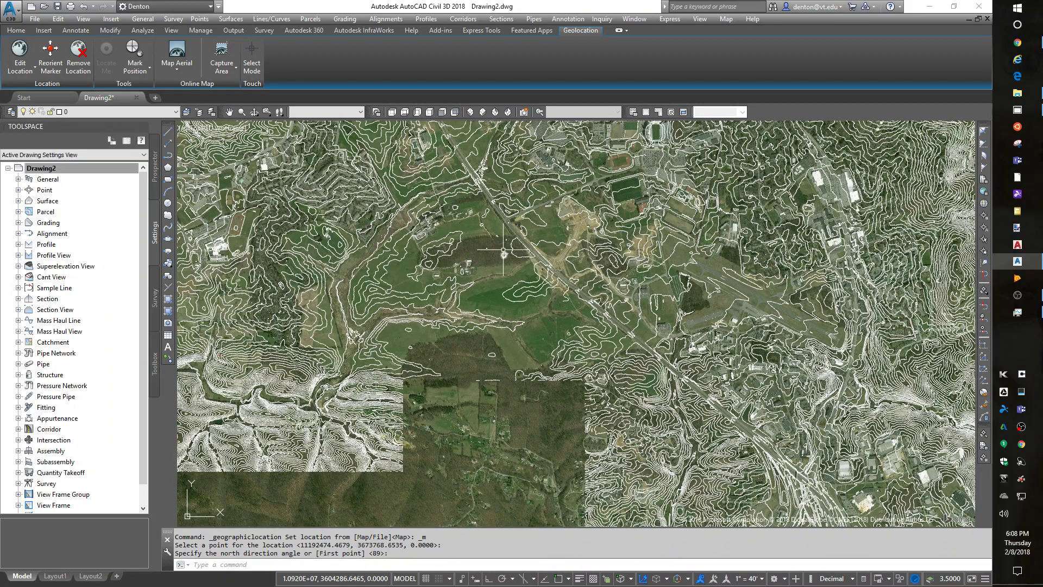
pyautogui.moveTo(471, 211); pyautogui.dragTo(553, 424, button='middle')
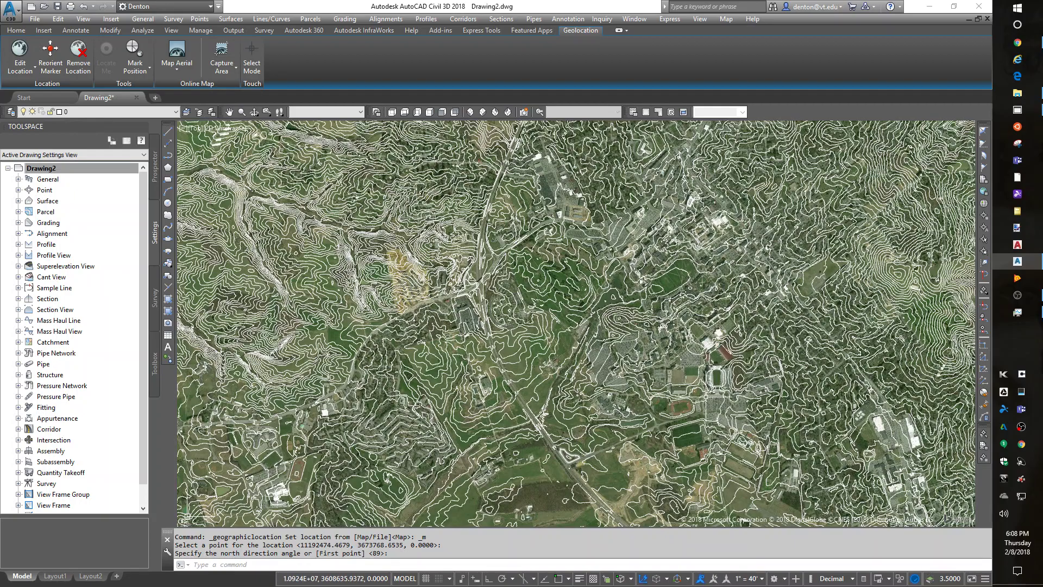
pyautogui.scroll(-2, 685, 378)
pyautogui.scroll(-2, 685, 377)
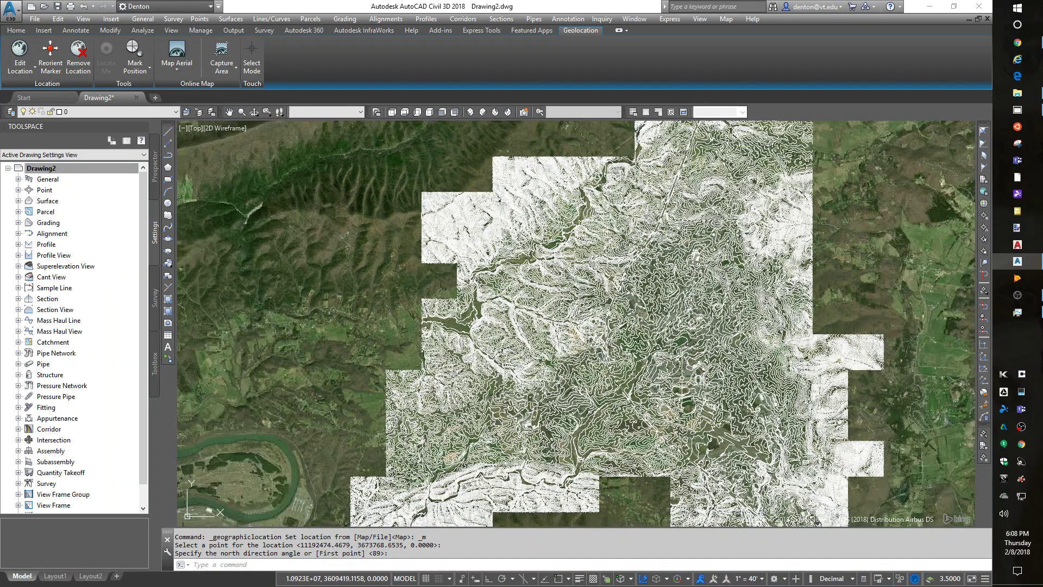